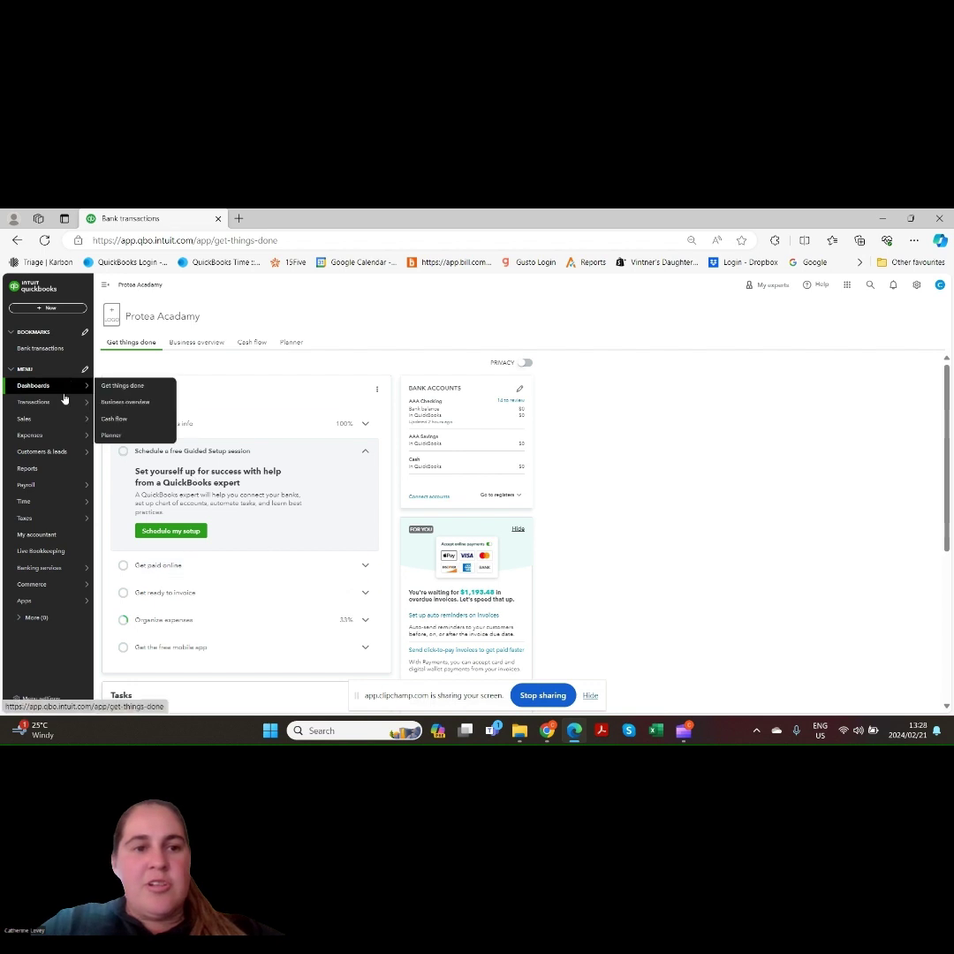
Open the bank transactions and go through the AAA Checking entries awaiting review.
{"action": "mouse_move", "coordinate": [63, 402]}
{"action": "left_click", "coordinate": [102, 405]}
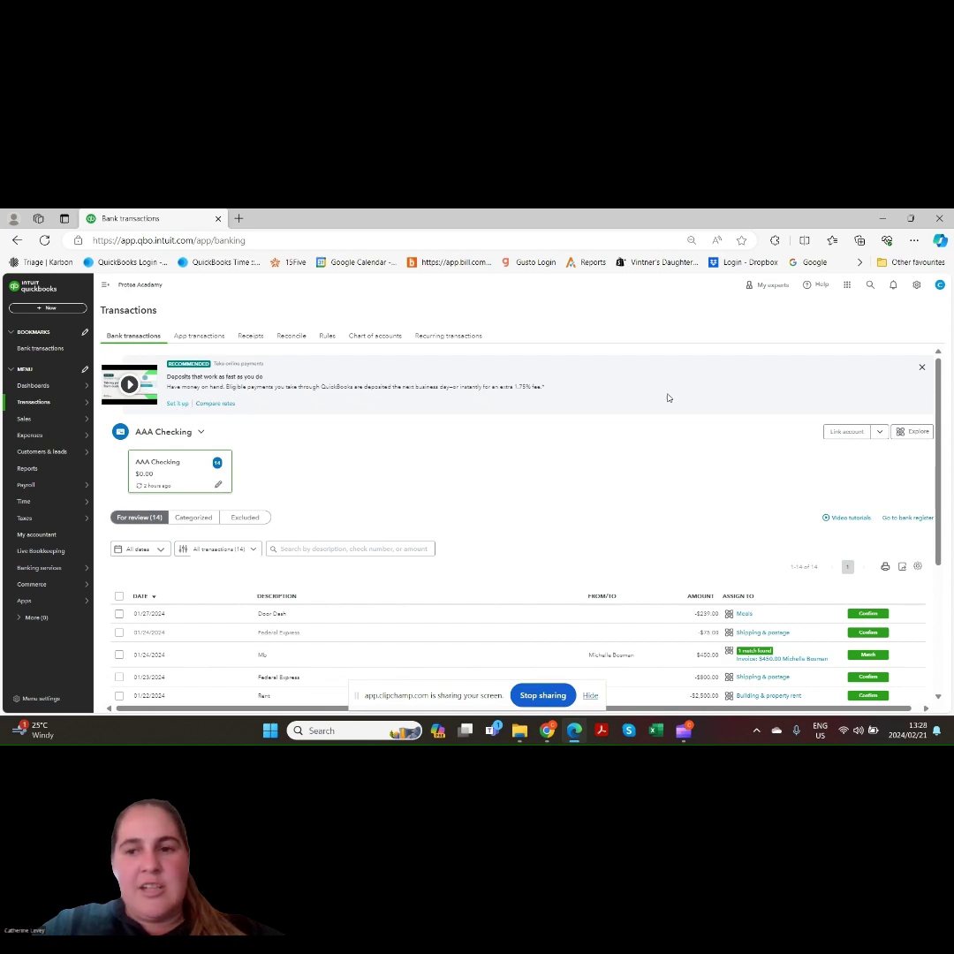
{"action": "scroll", "coordinate": [914, 442], "scroll_direction": "down", "scroll_amount": 3}
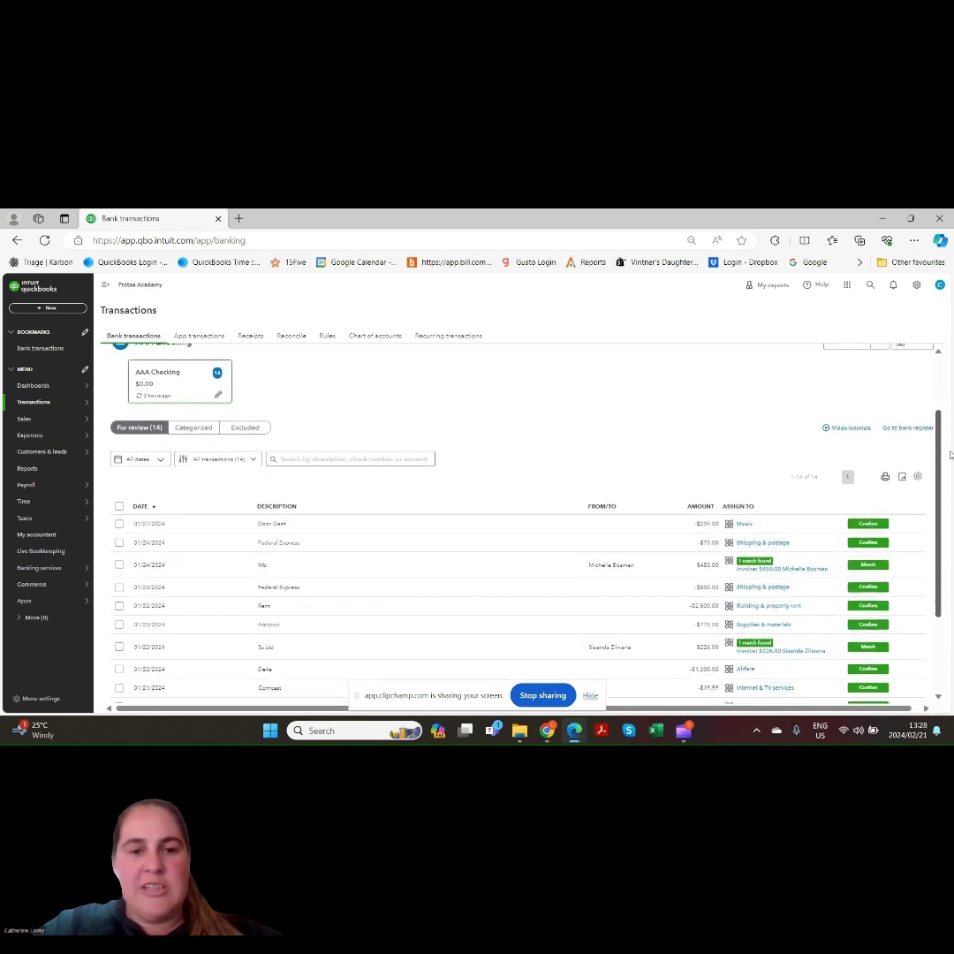
{"action": "scroll", "coordinate": [952, 496], "scroll_direction": "down", "scroll_amount": 2}
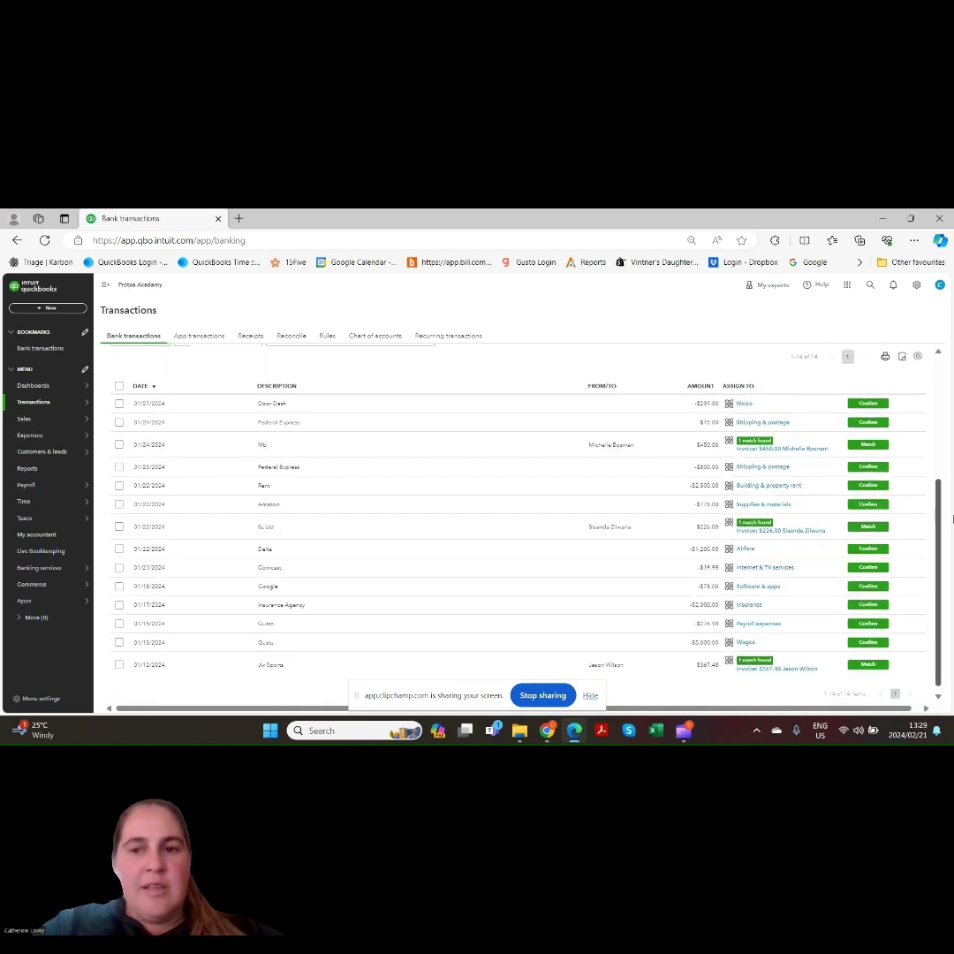
{"action": "scroll", "coordinate": [952, 520], "scroll_direction": "down", "scroll_amount": 1}
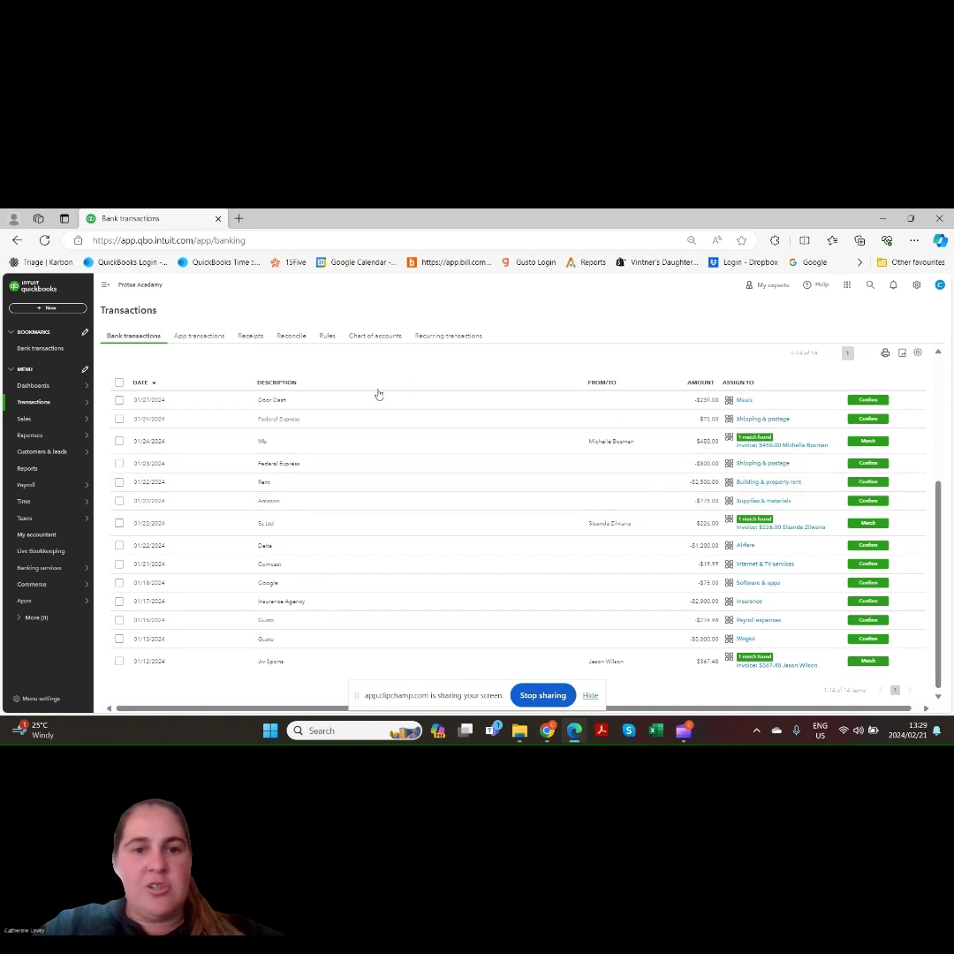
Expand the 01/27/2024 Door Dash transaction, set its vendor to Doordash and its category to Travel meals.
{"action": "left_click", "coordinate": [240, 402]}
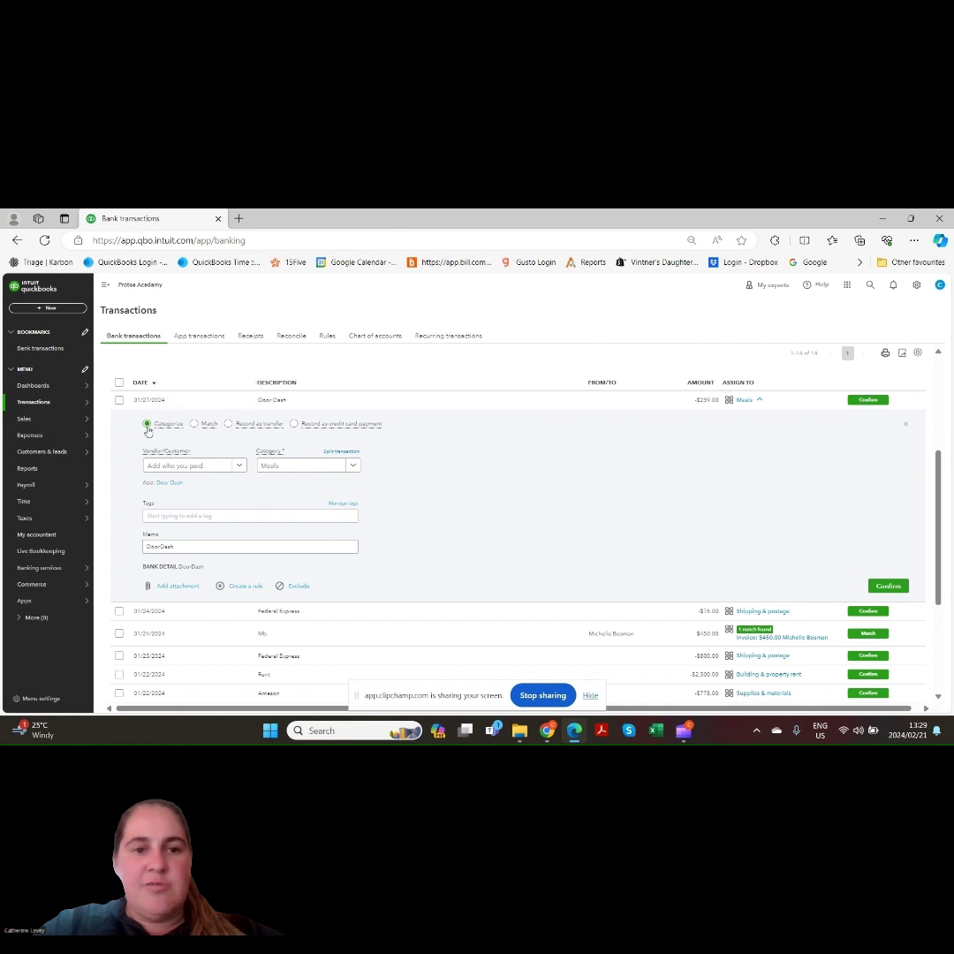
{"action": "mouse_move", "coordinate": [168, 428]}
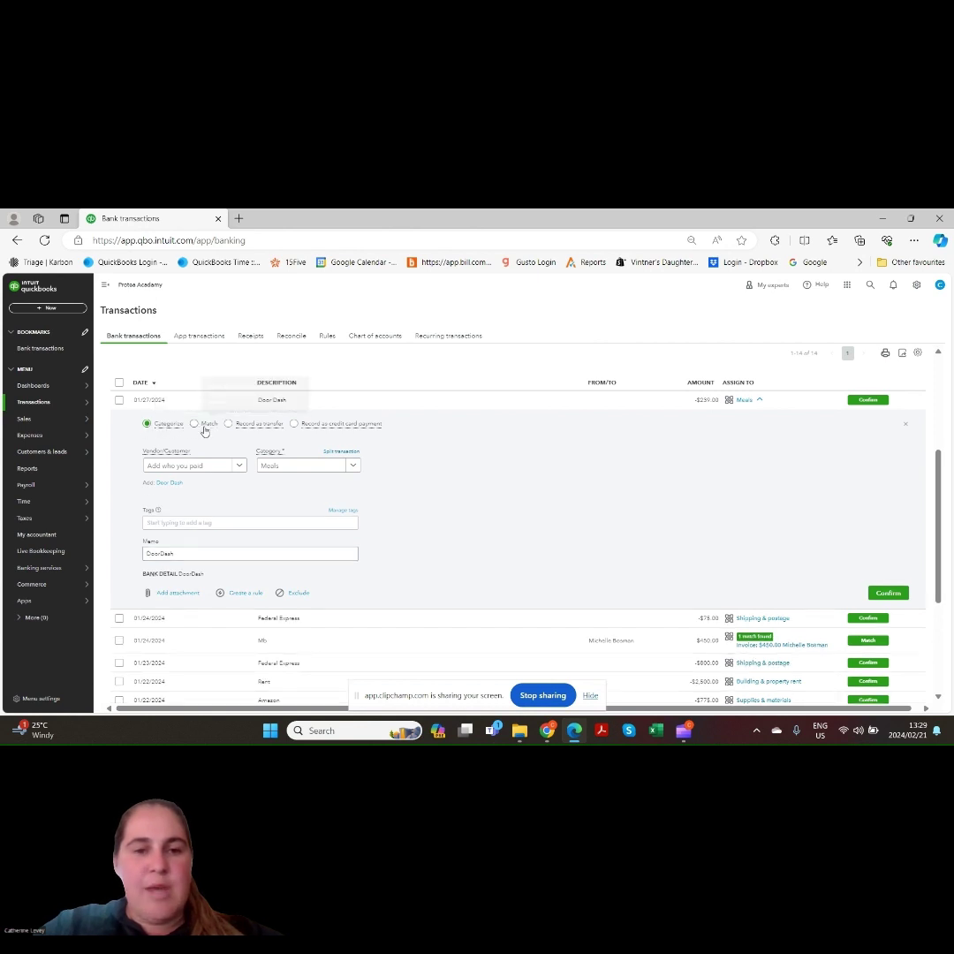
{"action": "mouse_move", "coordinate": [240, 427]}
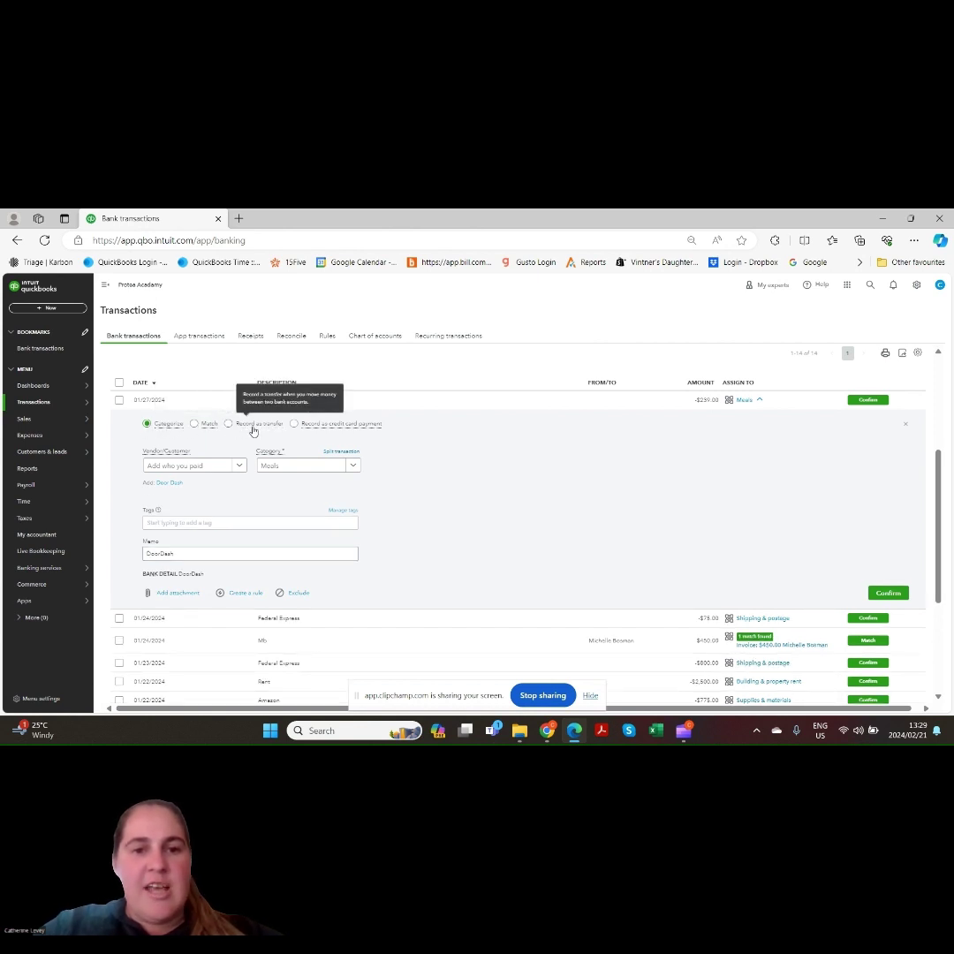
{"action": "mouse_move", "coordinate": [348, 431]}
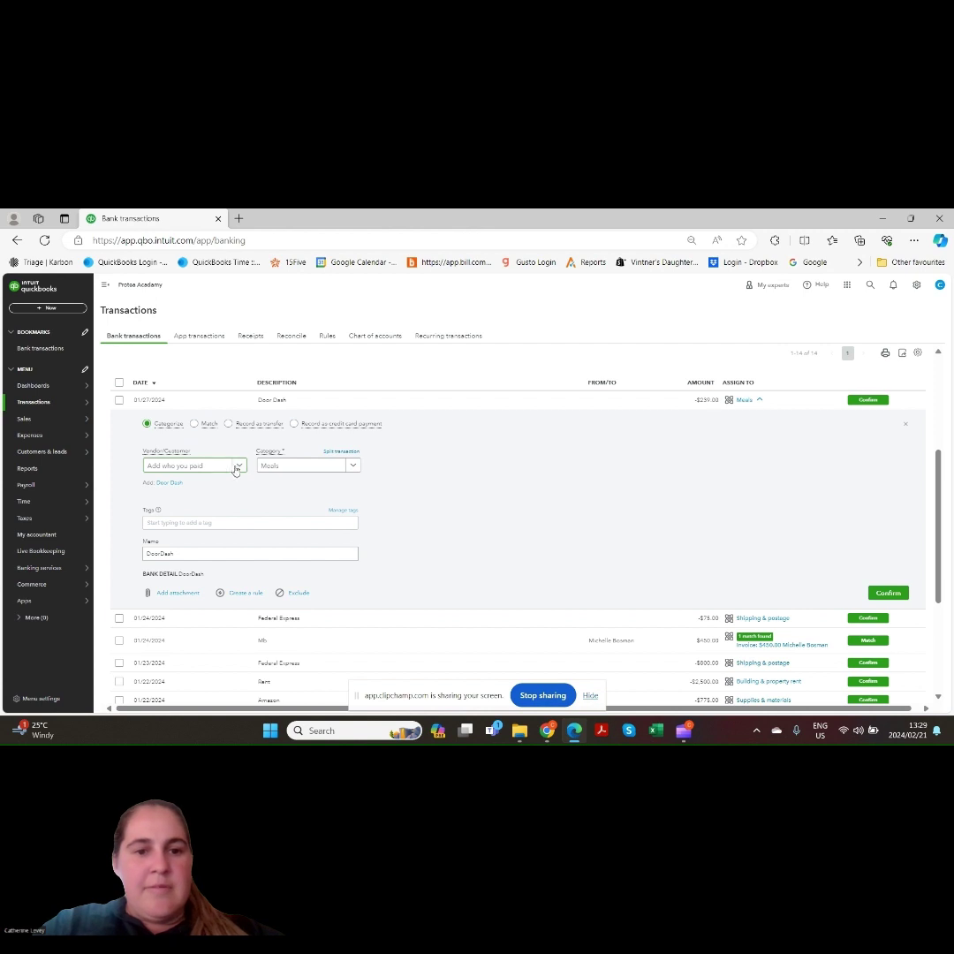
{"action": "left_click", "coordinate": [353, 466]}
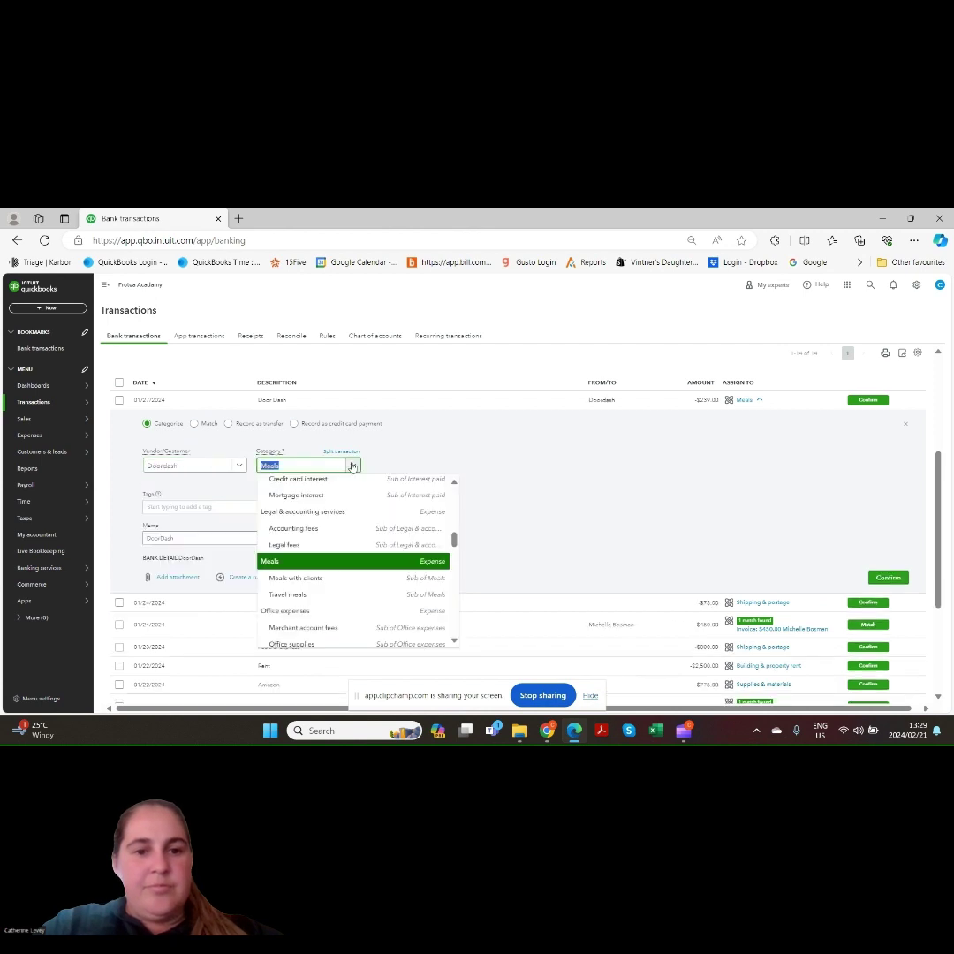
{"action": "left_click", "coordinate": [384, 595]}
{"action": "left_click", "coordinate": [329, 537]}
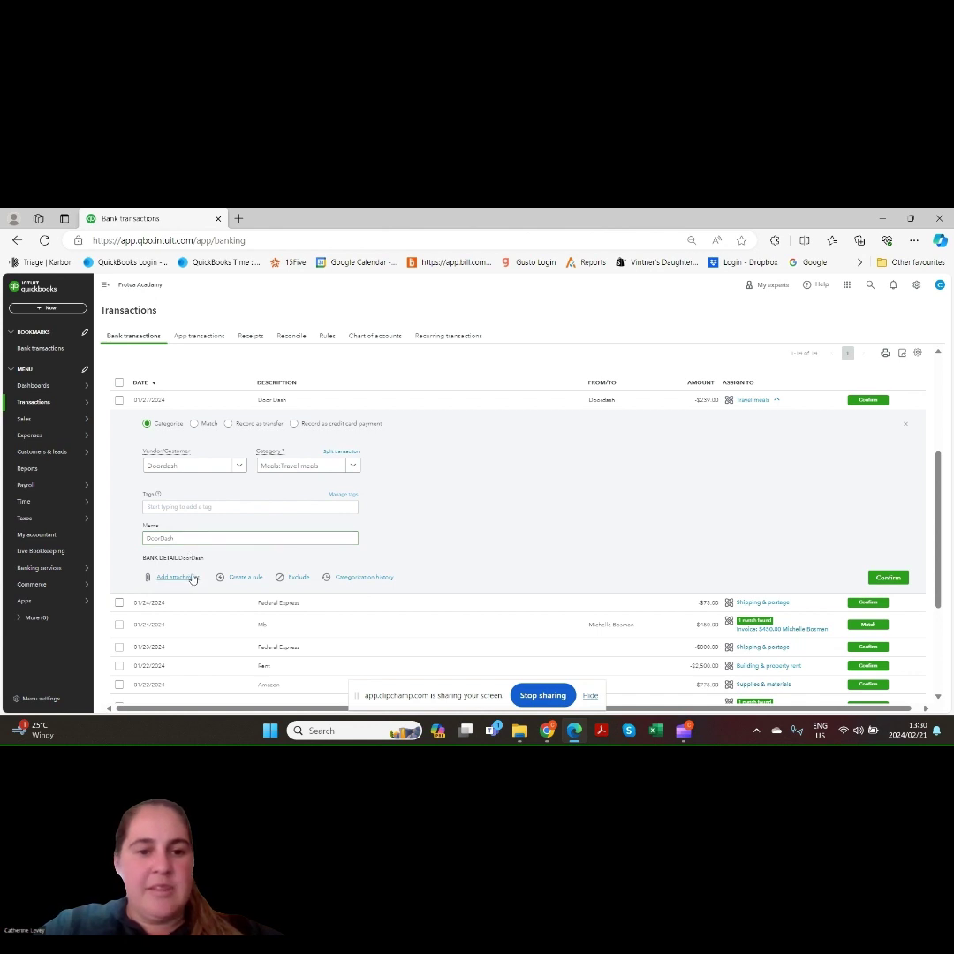
Check the Doordash vendor's categorization history, close it, and confirm the Door Dash transaction.
{"action": "left_click", "coordinate": [345, 581]}
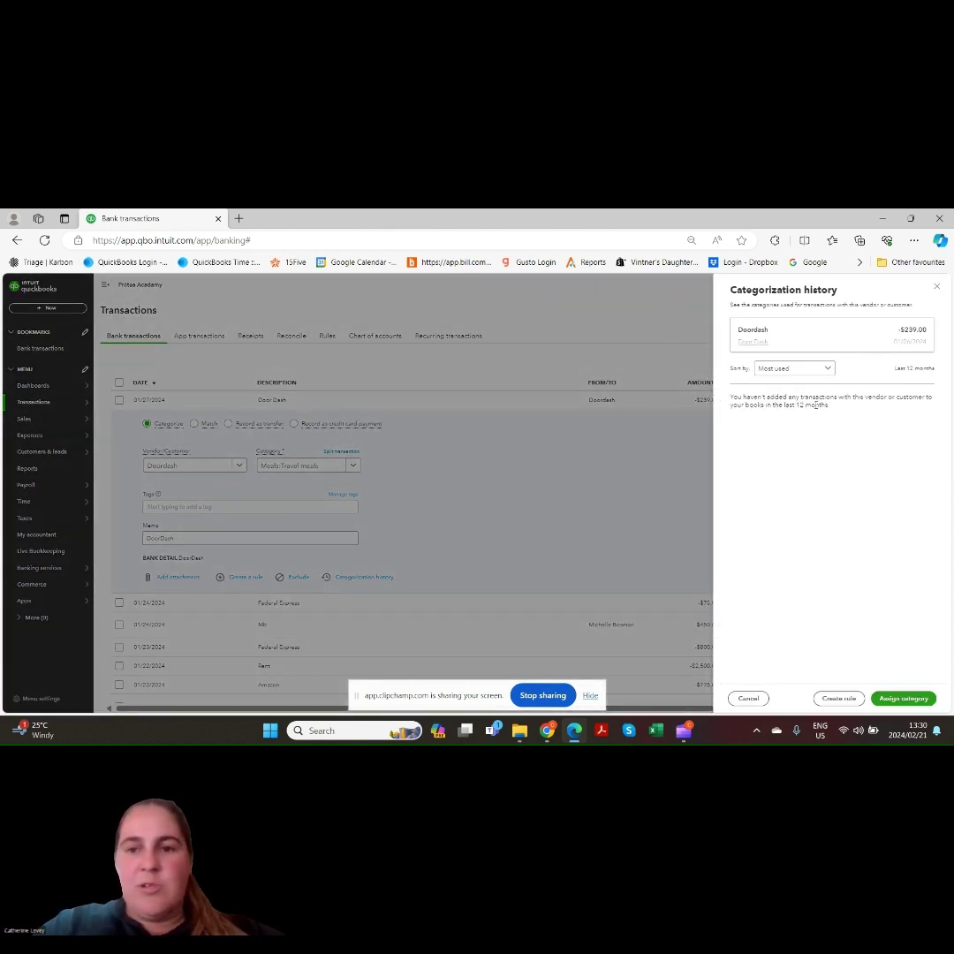
{"action": "left_click", "coordinate": [939, 288]}
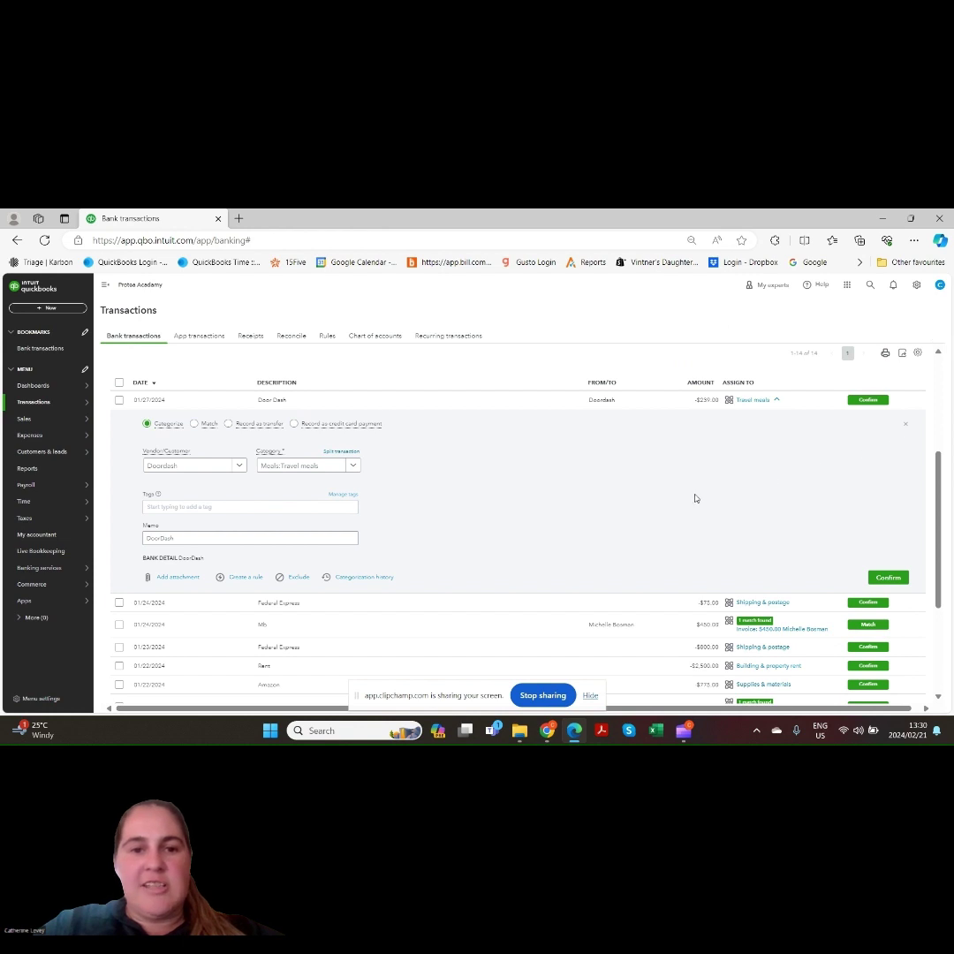
{"action": "left_click", "coordinate": [859, 402]}
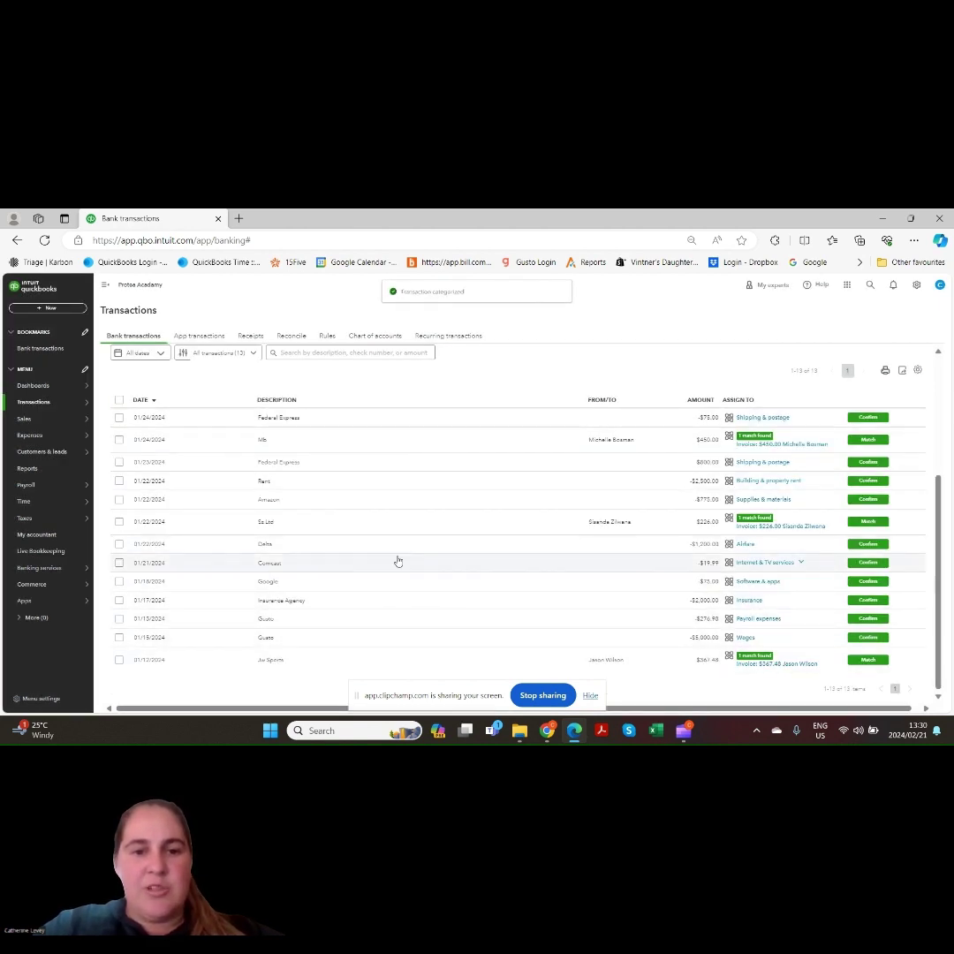
Add Fedex as a new vendor for the 01/24/2024 Federal Express transaction and save it.
{"action": "left_click", "coordinate": [317, 421]}
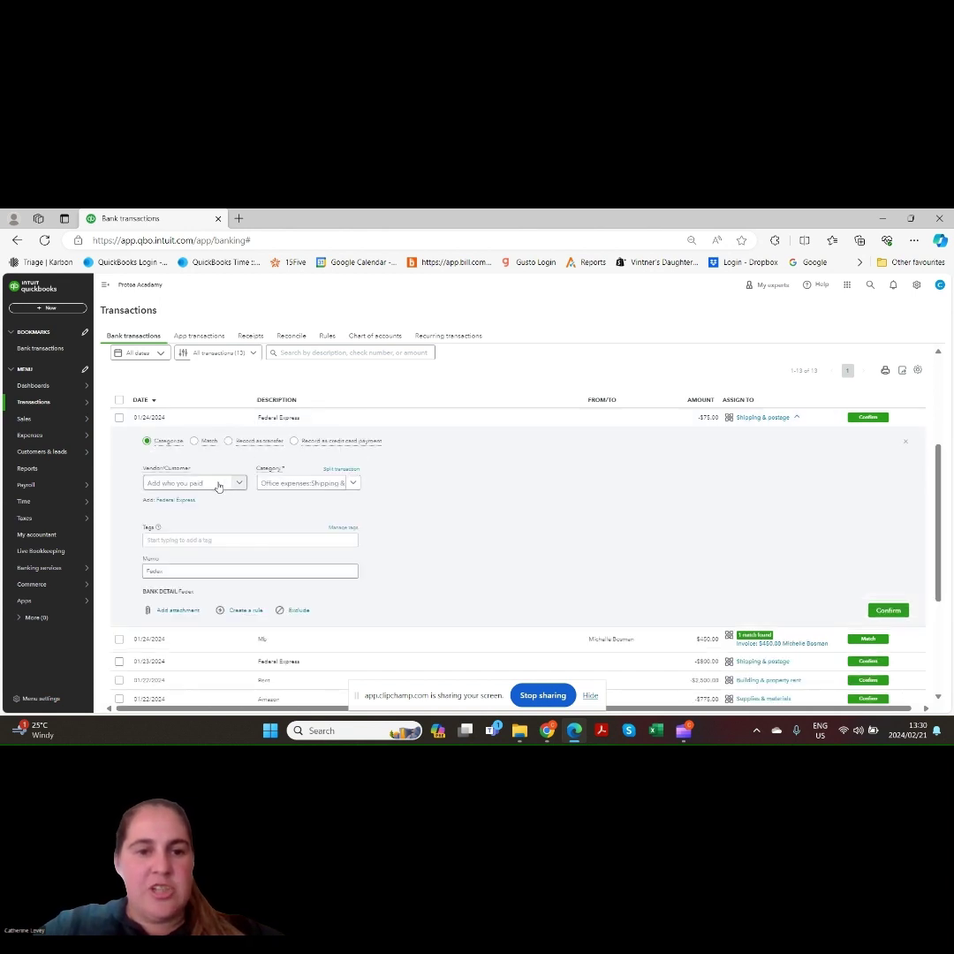
{"action": "left_click", "coordinate": [182, 485]}
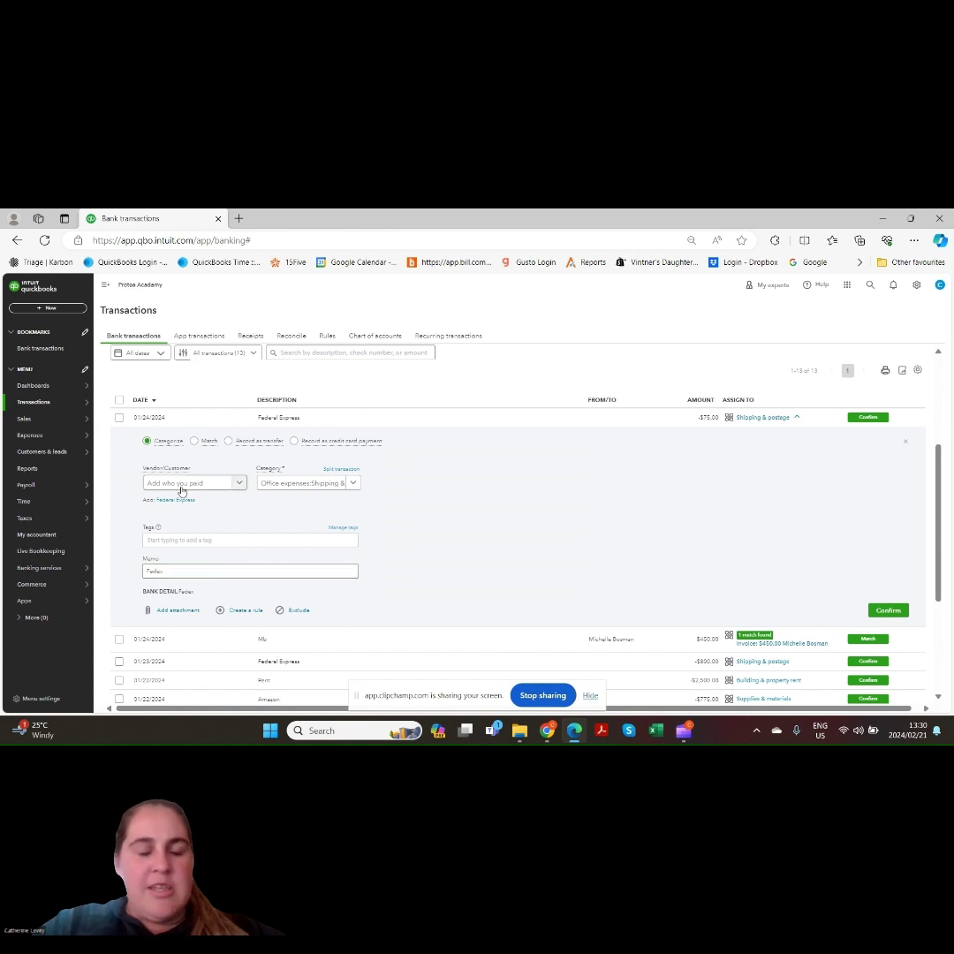
{"action": "type", "text": "Fedex"}
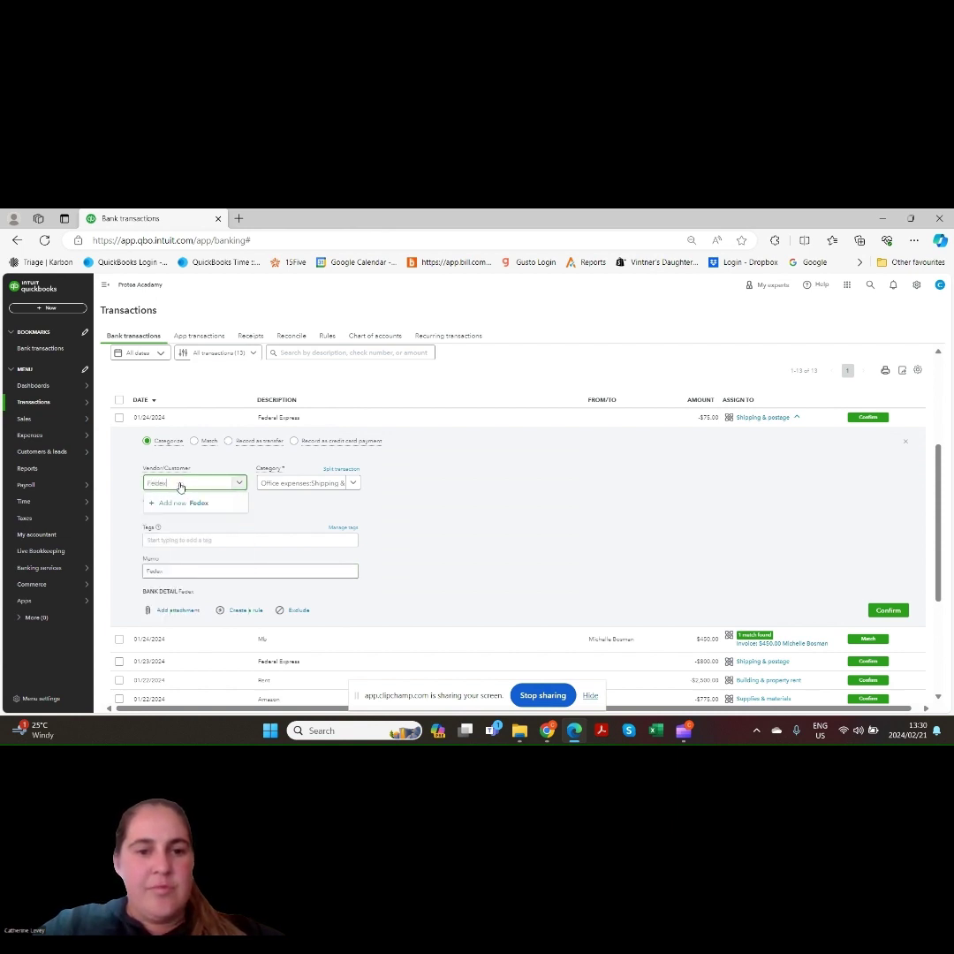
{"action": "left_click", "coordinate": [192, 503]}
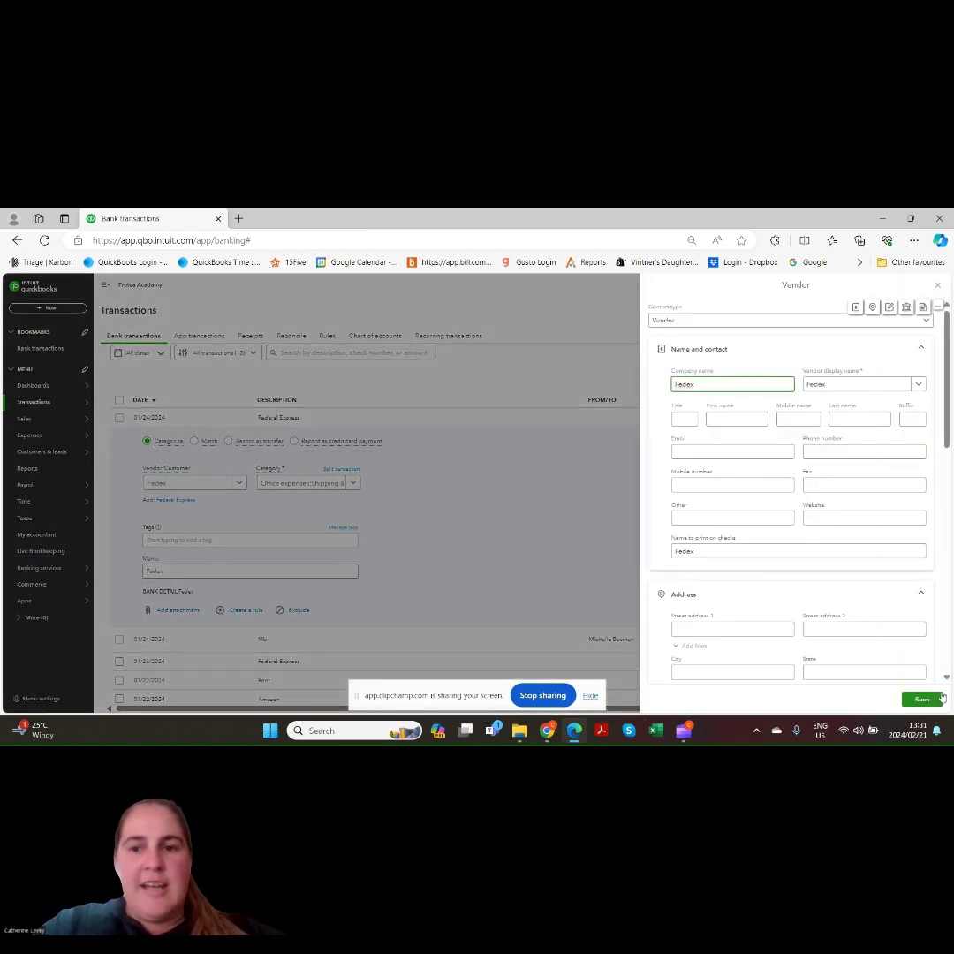
{"action": "left_click", "coordinate": [925, 701]}
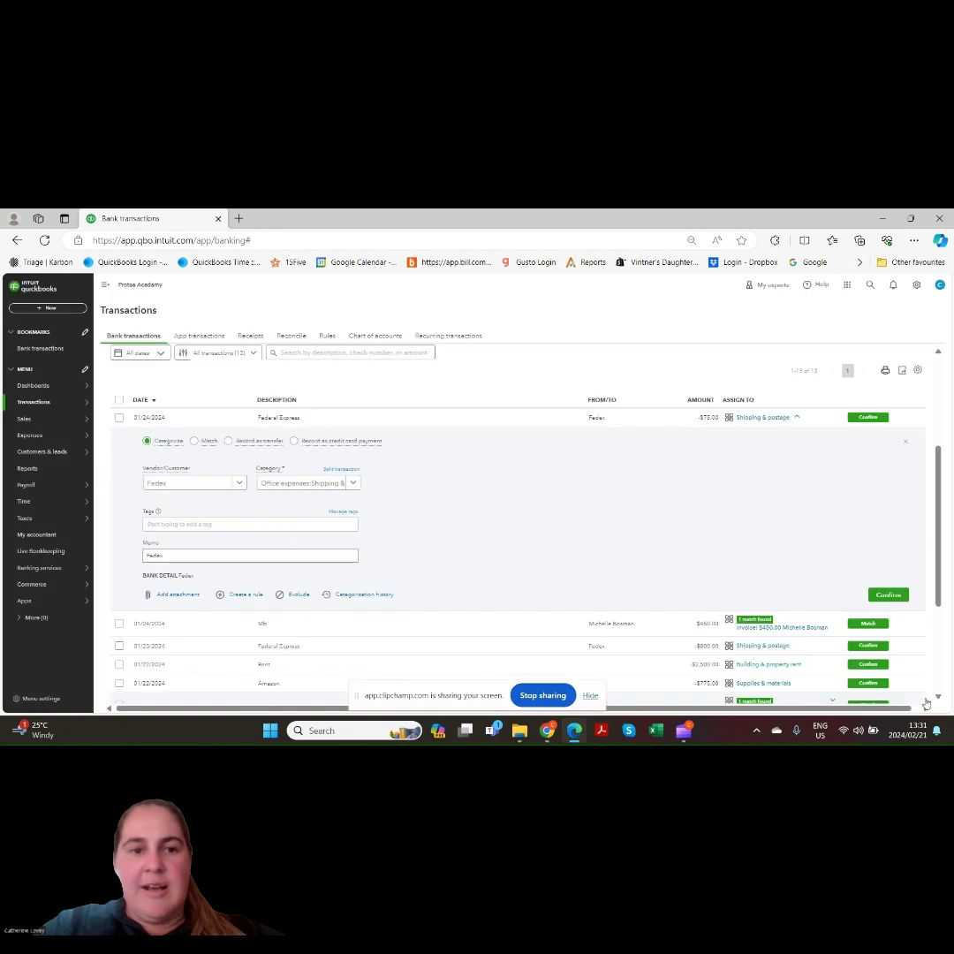
Choose Shipping & postage as the category for the 01/24/2024 Federal Express transaction and confirm it.
{"action": "left_click", "coordinate": [351, 486]}
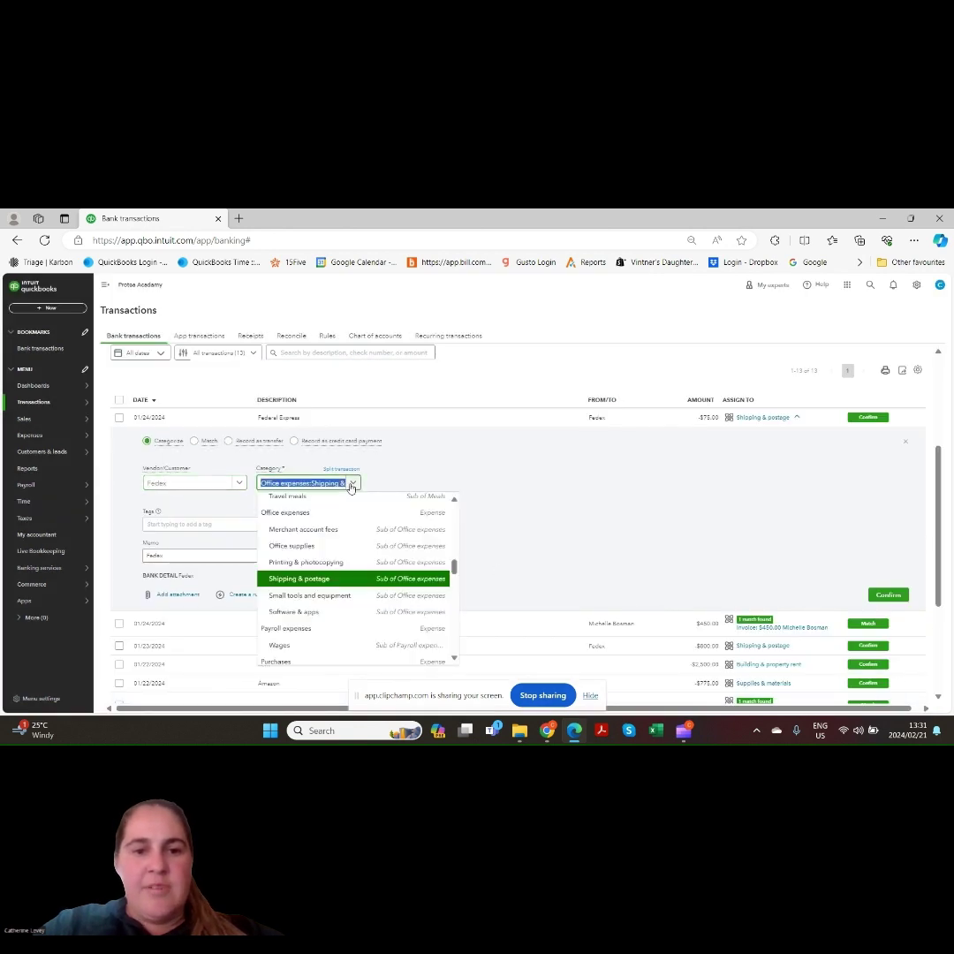
{"action": "left_click", "coordinate": [323, 581]}
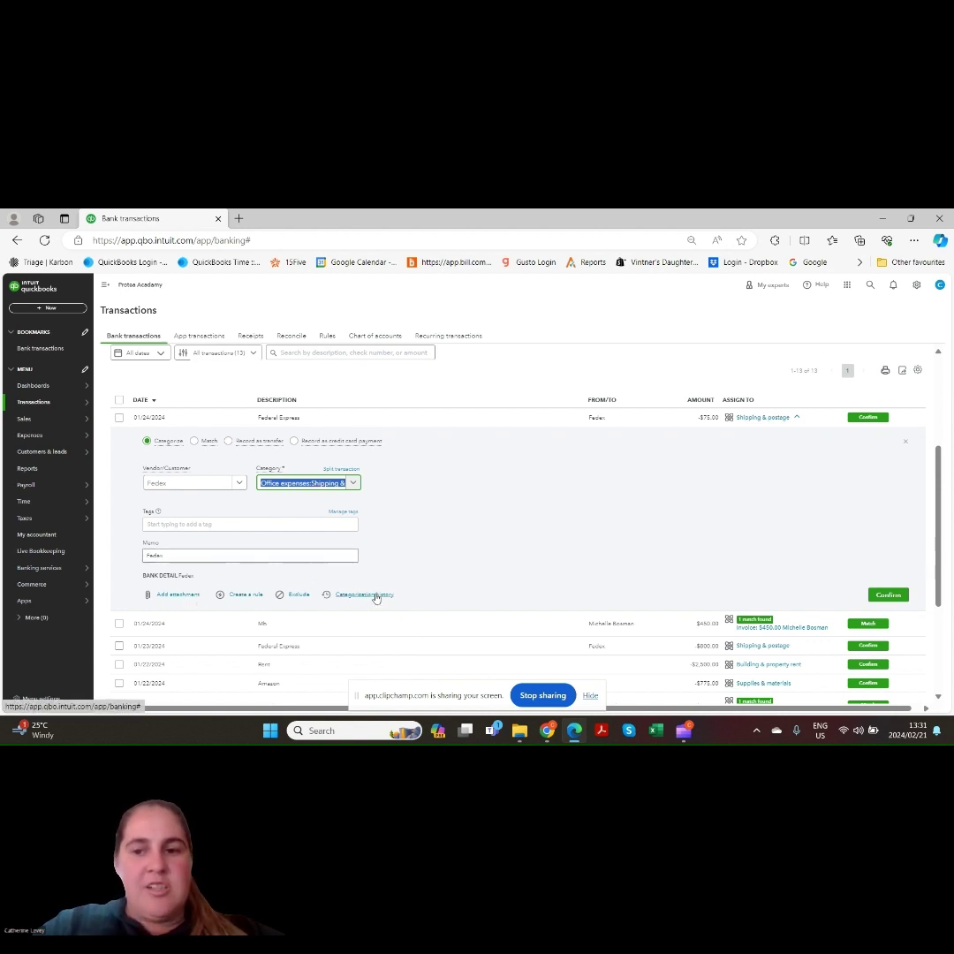
{"action": "left_click", "coordinate": [868, 418]}
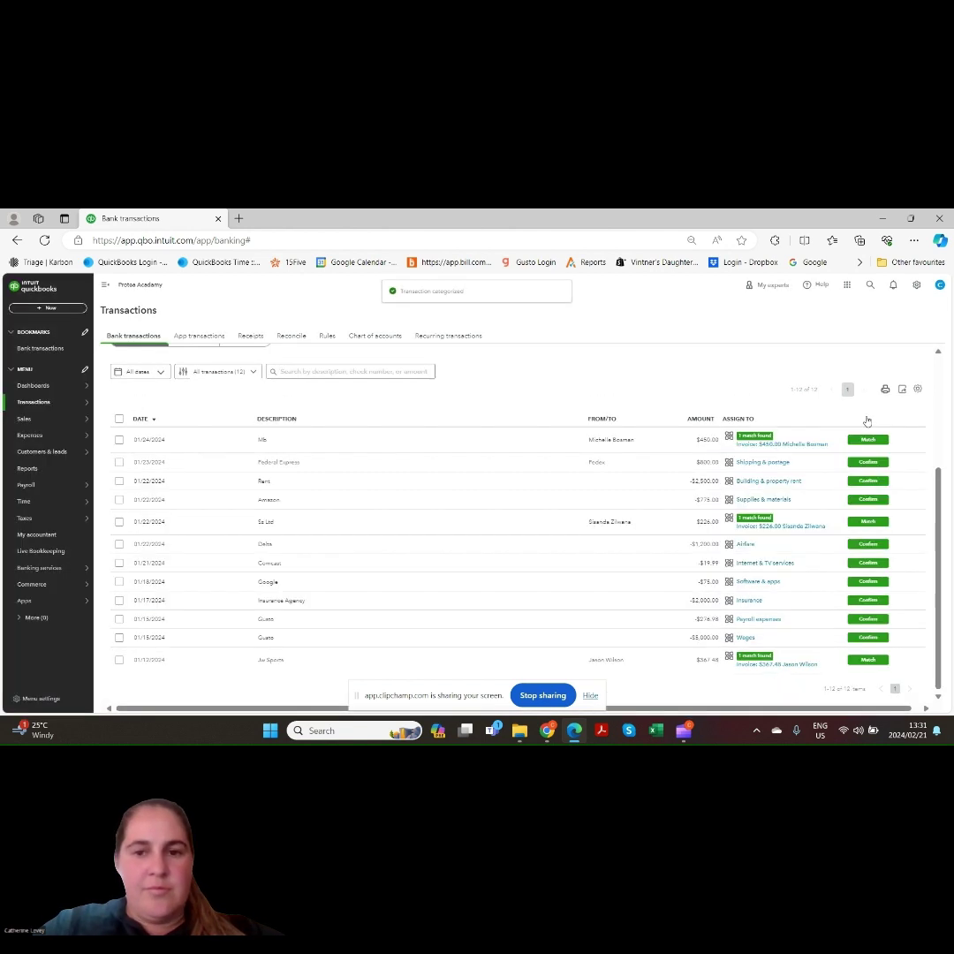
Review the category of the 01/23/2024 Federal Express transaction and the details in its categorization history.
{"action": "left_click", "coordinate": [331, 469]}
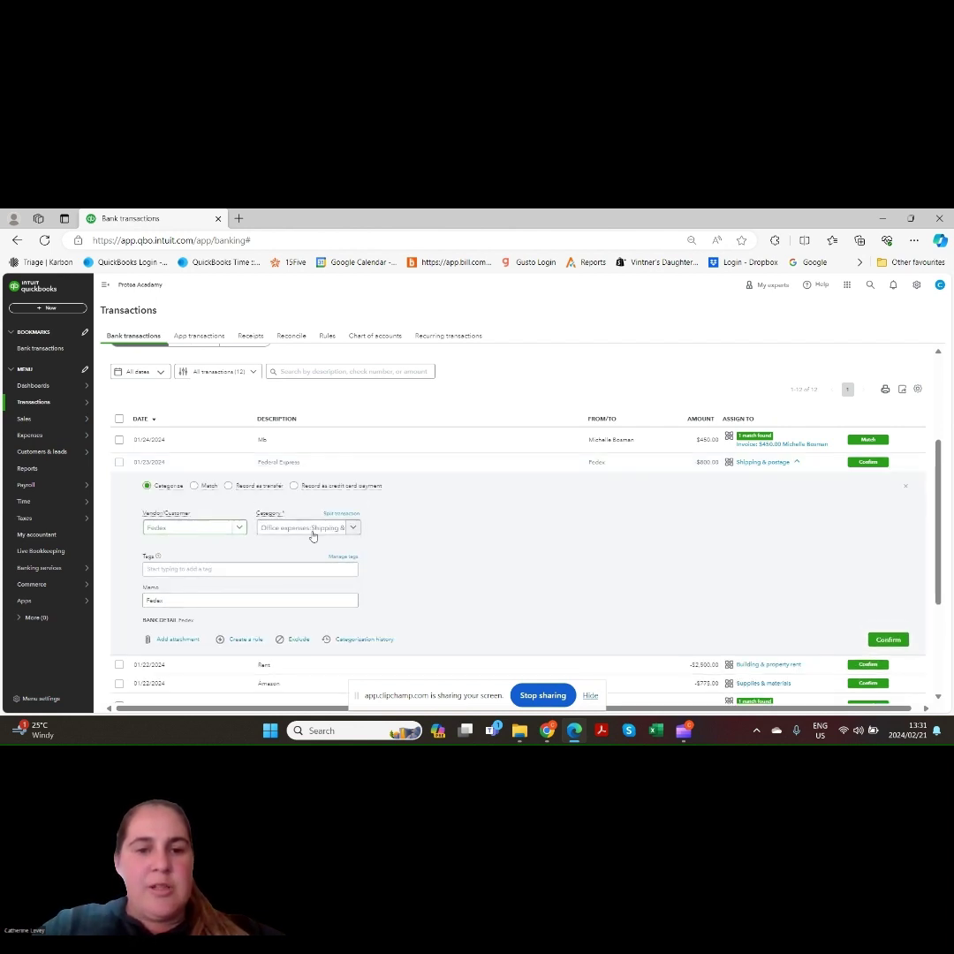
{"action": "left_click", "coordinate": [353, 528]}
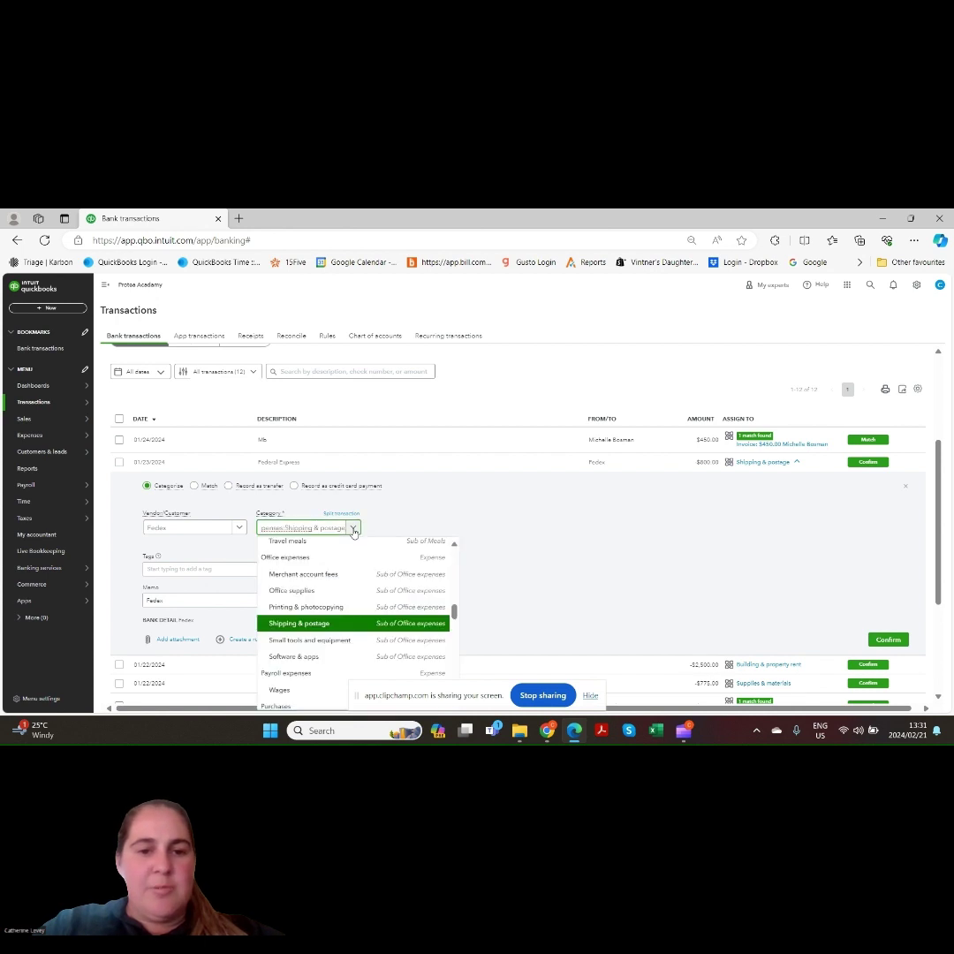
{"action": "left_click", "coordinate": [352, 528]}
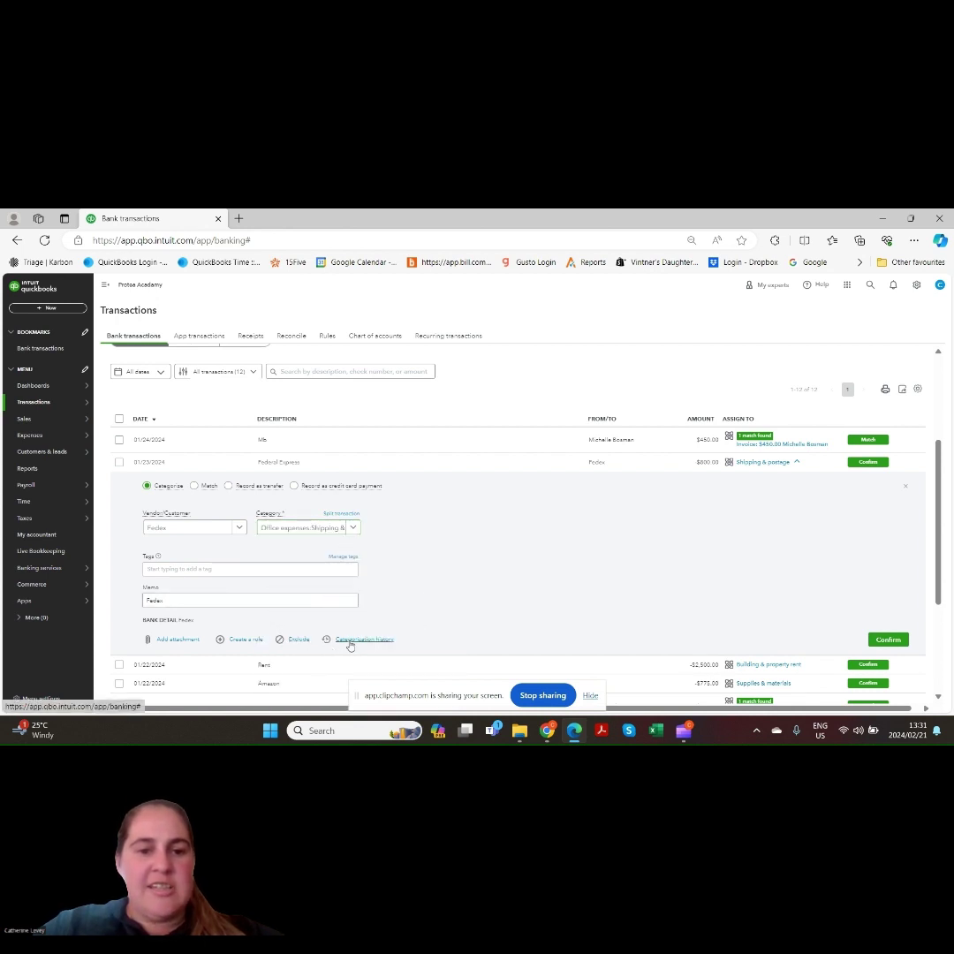
{"action": "left_click", "coordinate": [351, 641]}
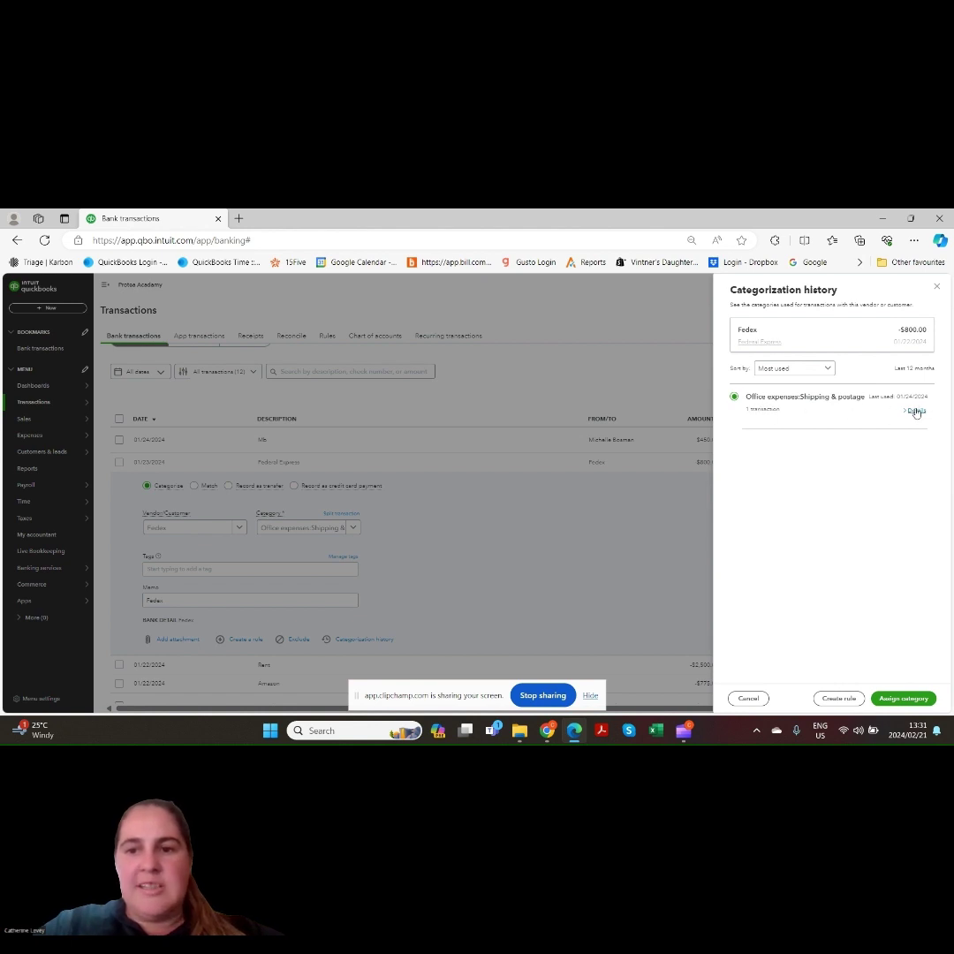
{"action": "left_click", "coordinate": [917, 413]}
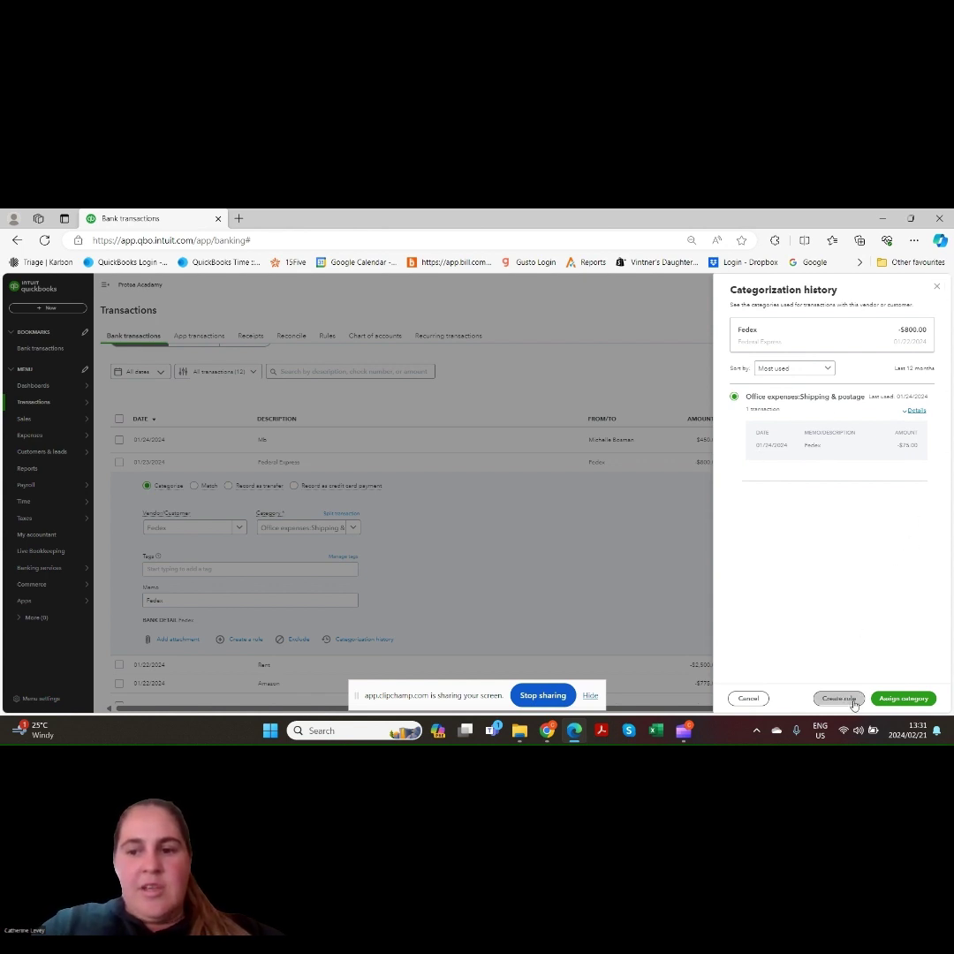
{"action": "left_click", "coordinate": [936, 286]}
Confirm the 01/23/2024 Federal Express transaction and choose to use different categories each time for Federal Express expenses.
{"action": "left_click", "coordinate": [892, 642]}
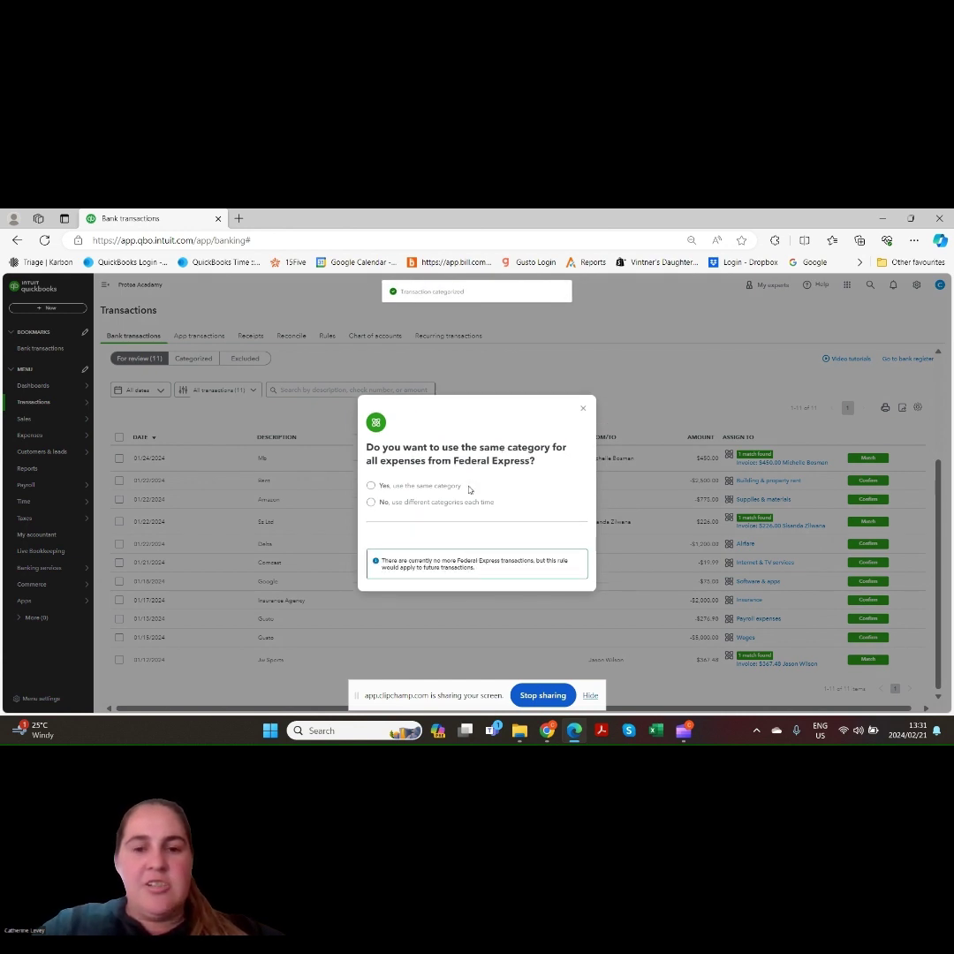
{"action": "left_click", "coordinate": [372, 502]}
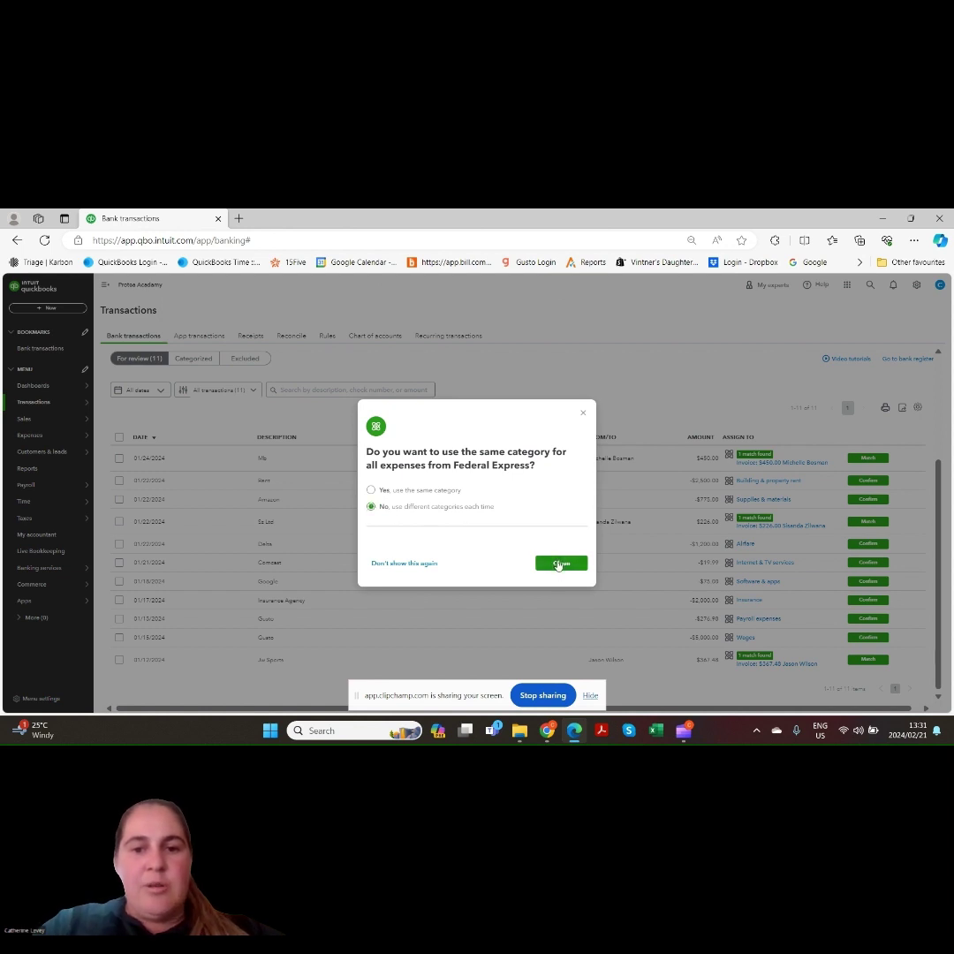
{"action": "left_click", "coordinate": [559, 564]}
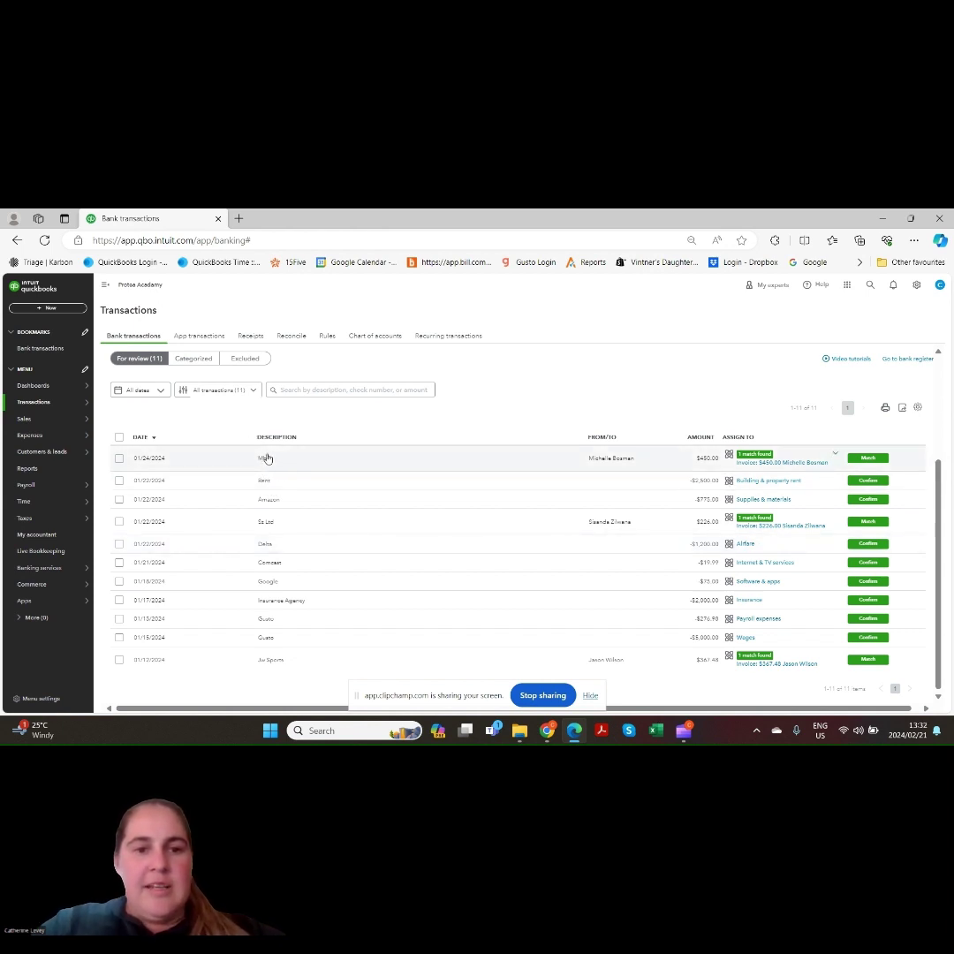
Find other matches for the $450.00 Mb deposit with suggested matches off, and match it to the 01/04/2024 invoice for $450.00.
{"action": "left_click", "coordinate": [295, 466]}
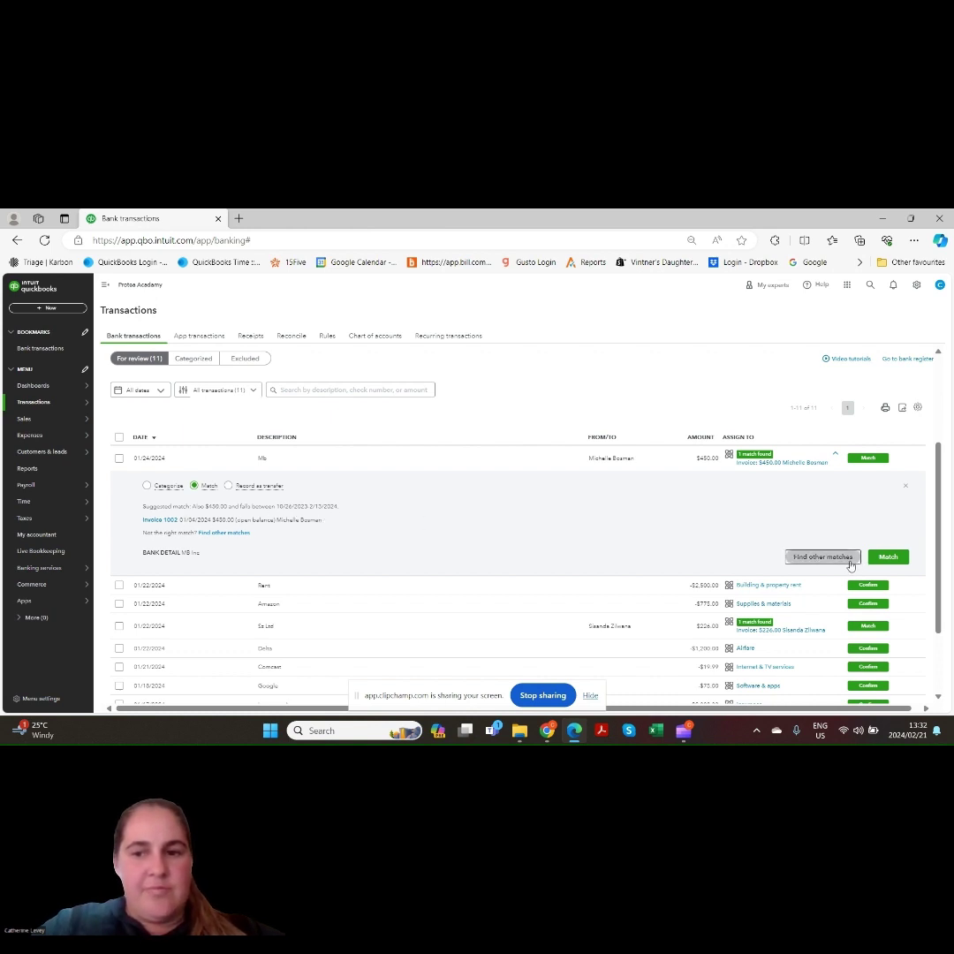
{"action": "left_click", "coordinate": [821, 557]}
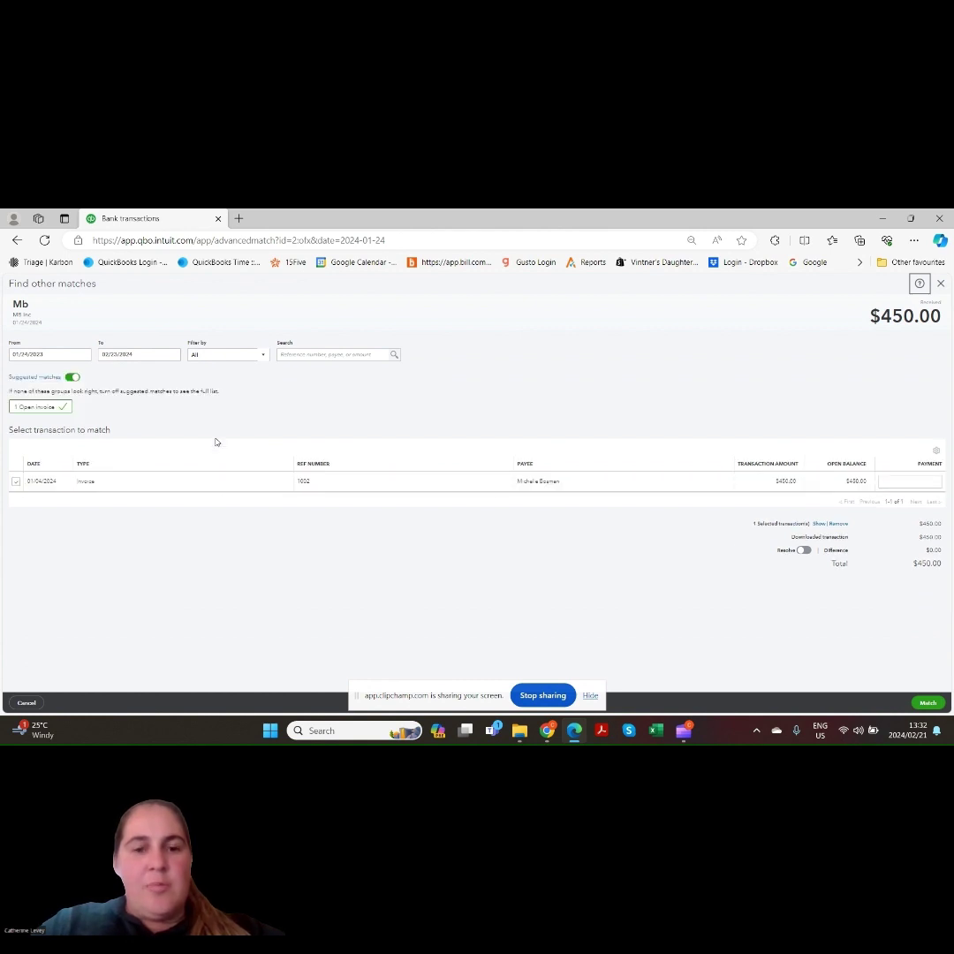
{"action": "left_click", "coordinate": [72, 379]}
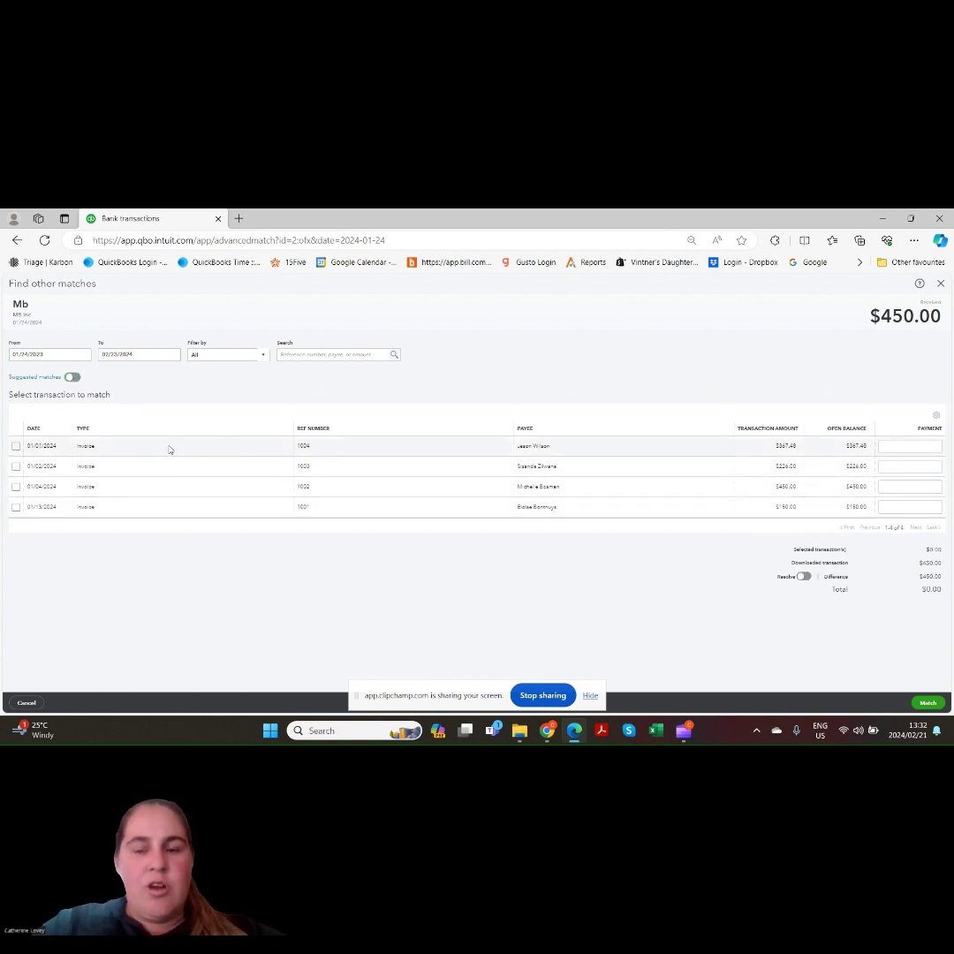
{"action": "left_click", "coordinate": [16, 487]}
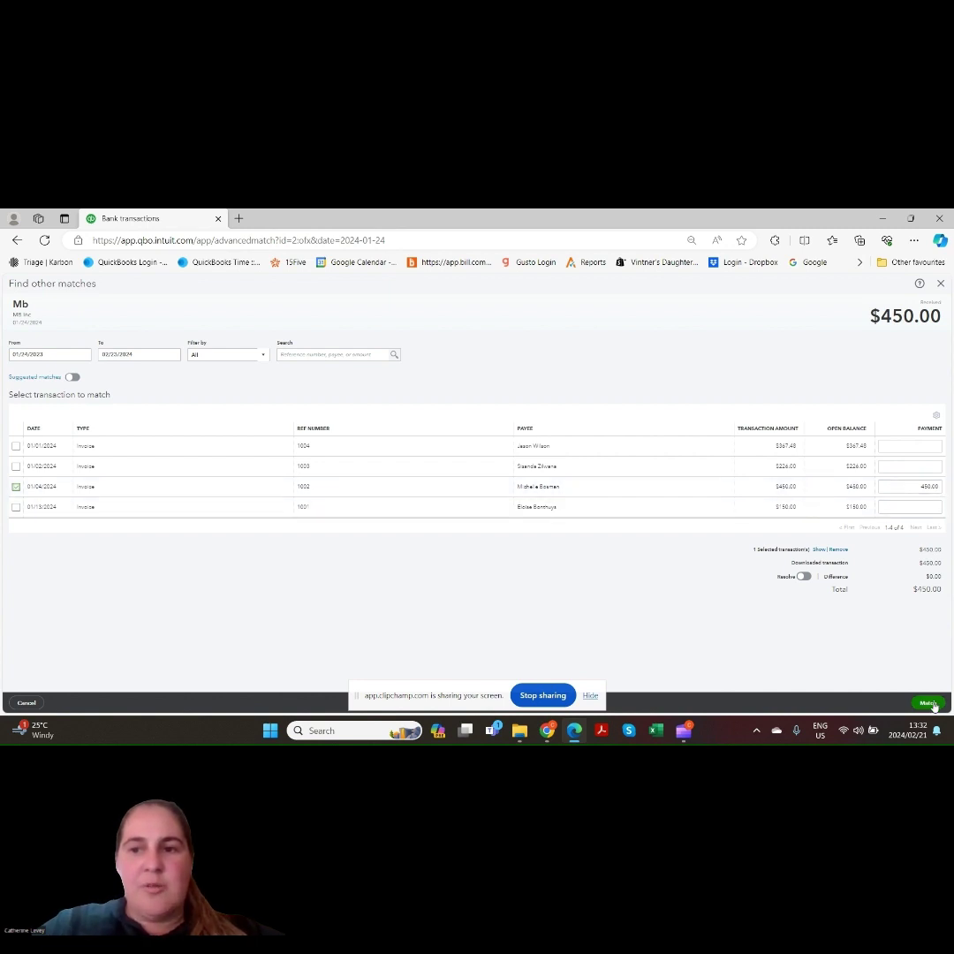
{"action": "left_click", "coordinate": [928, 703]}
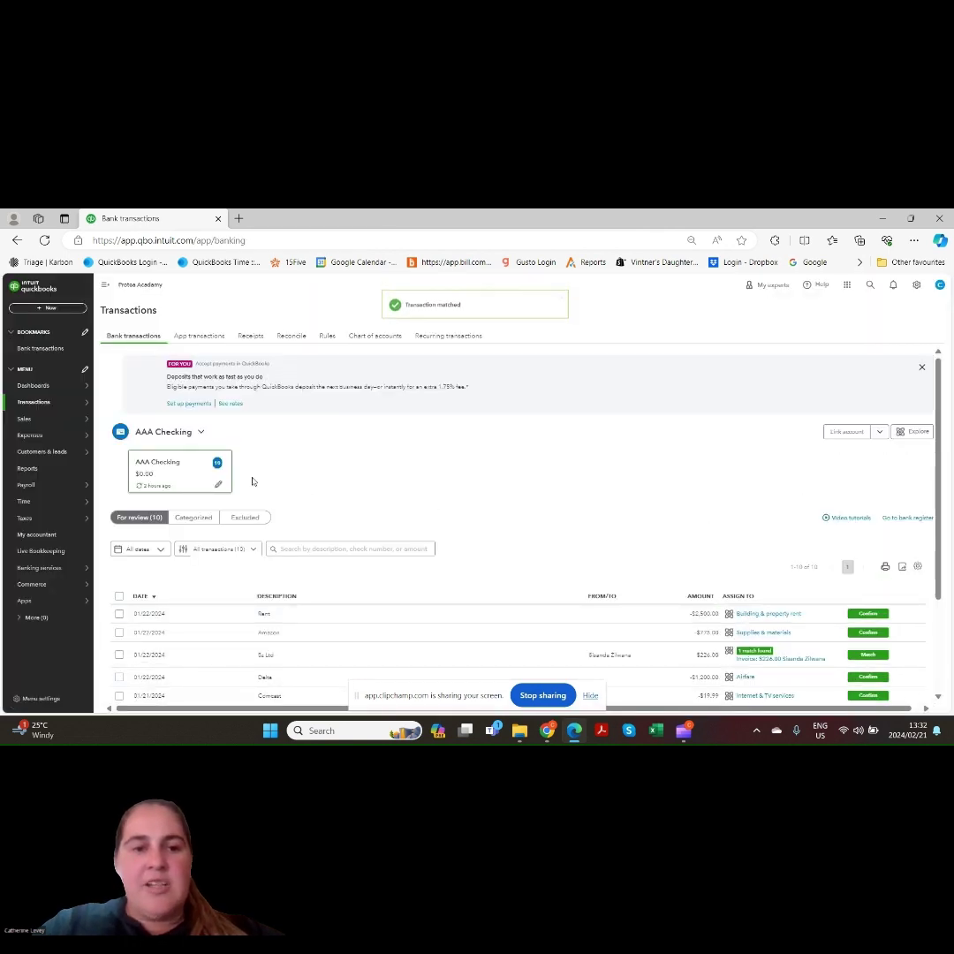
Open the sales invoices list to check the status of the matched $450.00 invoice.
{"action": "mouse_move", "coordinate": [57, 426]}
{"action": "left_click", "coordinate": [127, 453]}
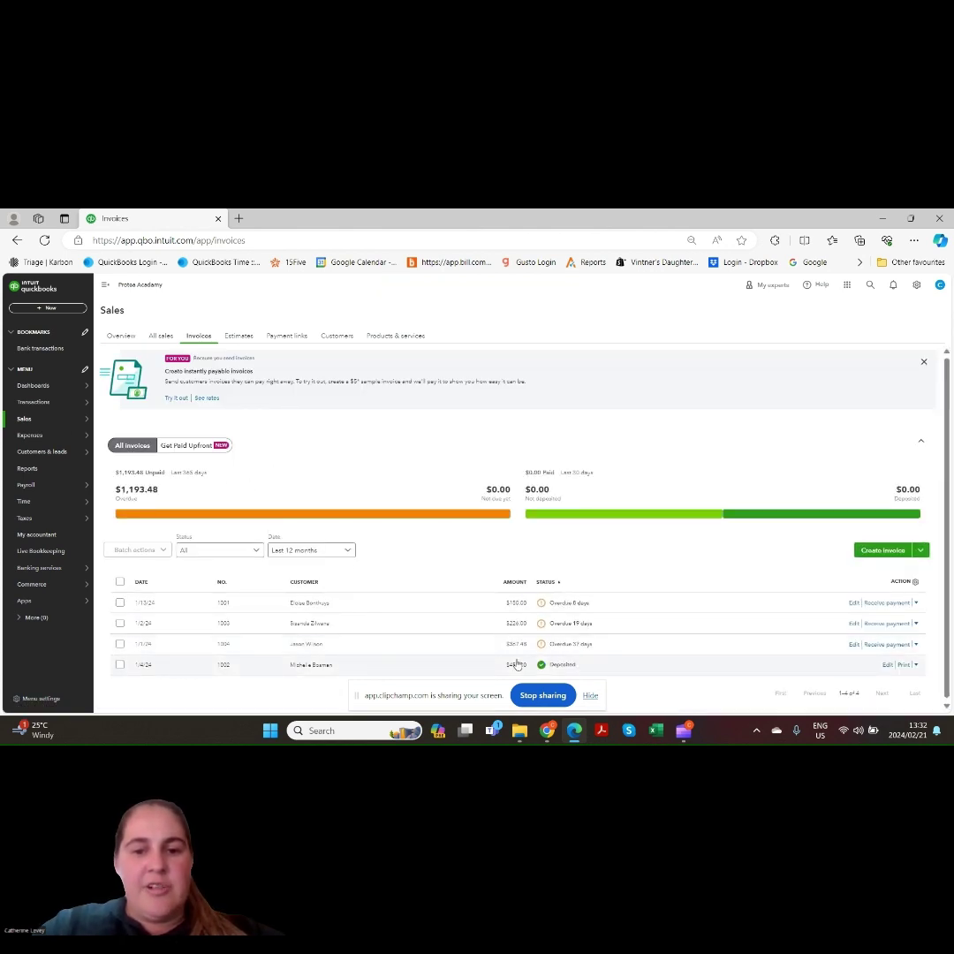
Open the record of the customer with the matched $450.00 invoice to check its payment status, and return to the bank transactions.
{"action": "left_click", "coordinate": [335, 337]}
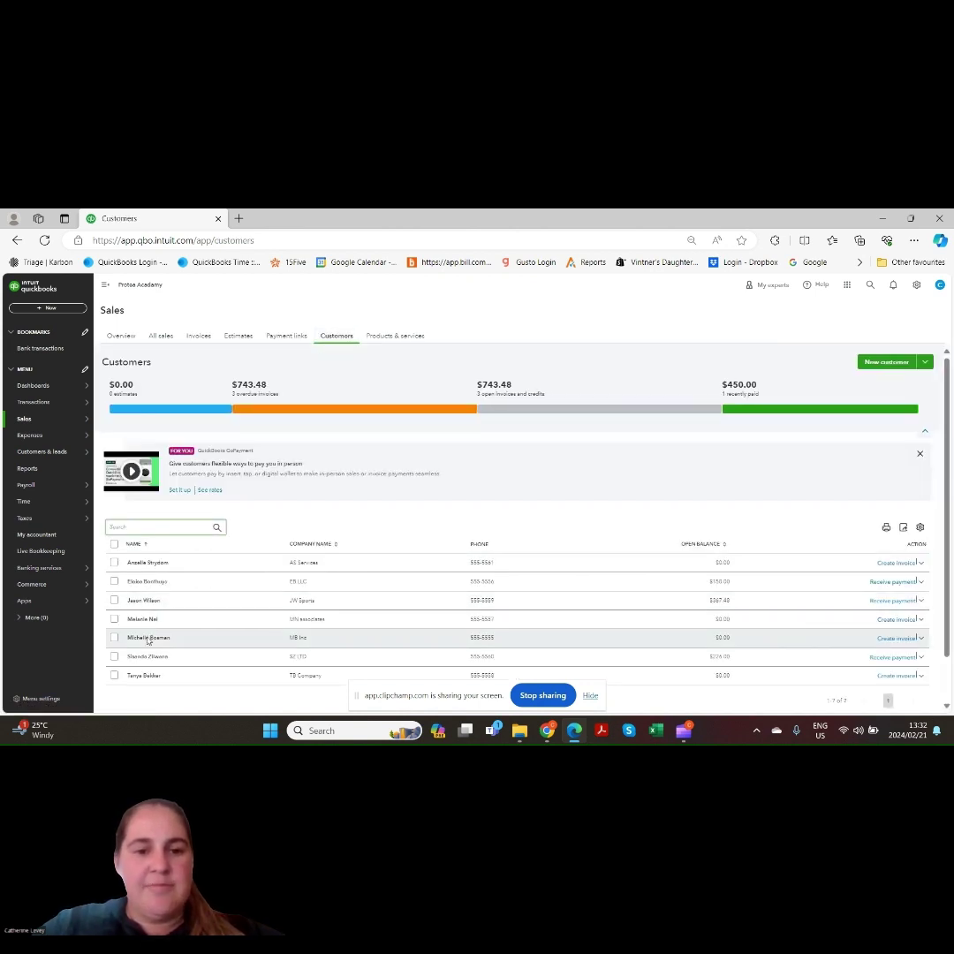
{"action": "left_click", "coordinate": [148, 639]}
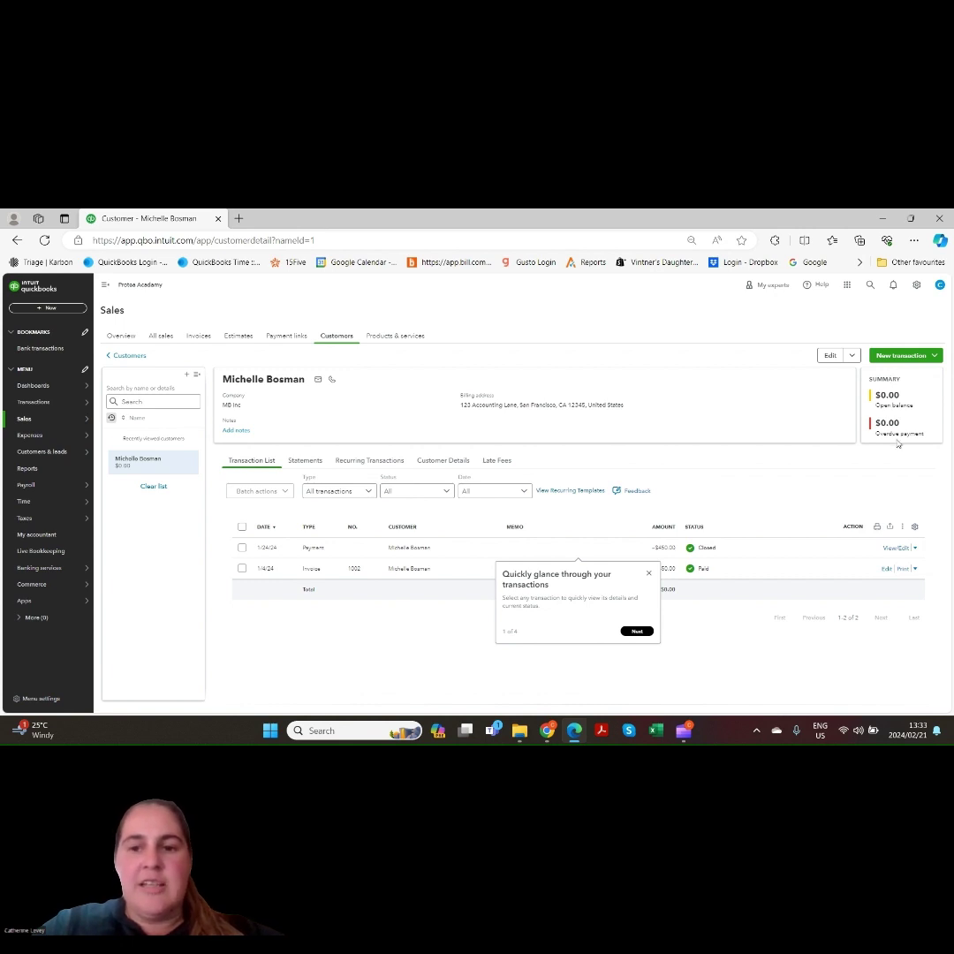
{"action": "mouse_move", "coordinate": [66, 402]}
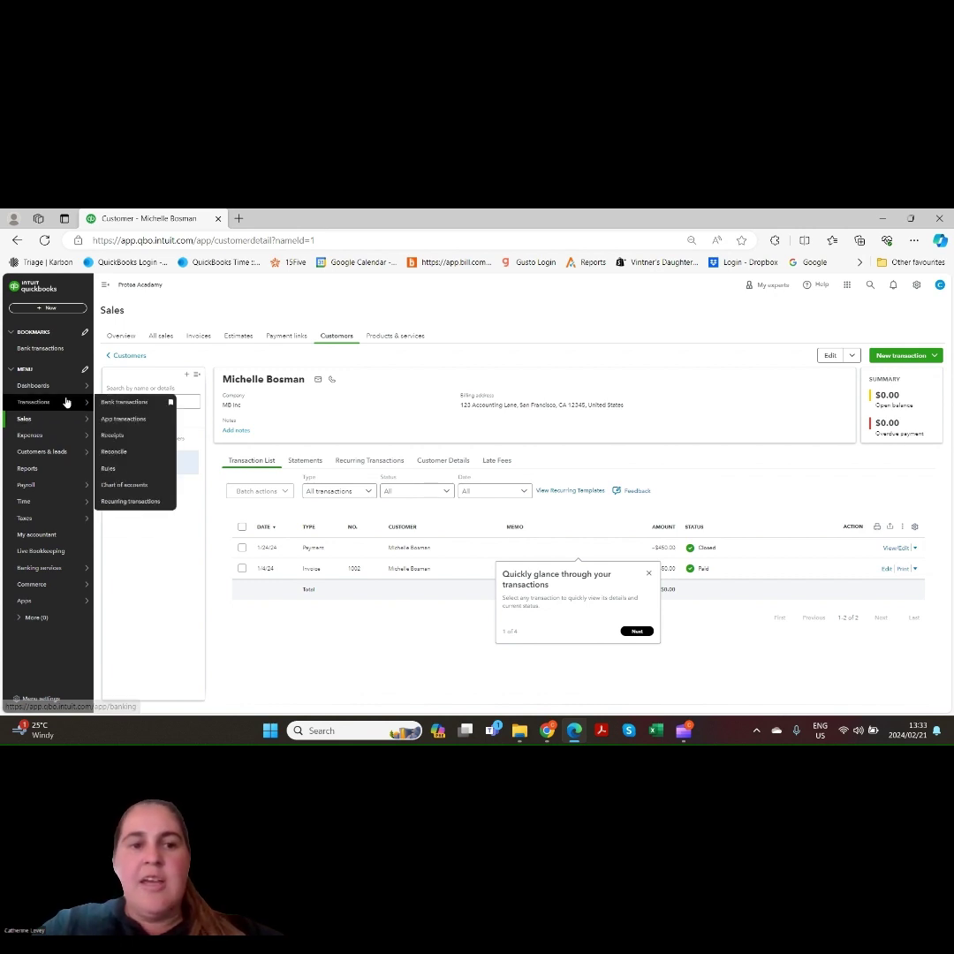
{"action": "left_click", "coordinate": [112, 407]}
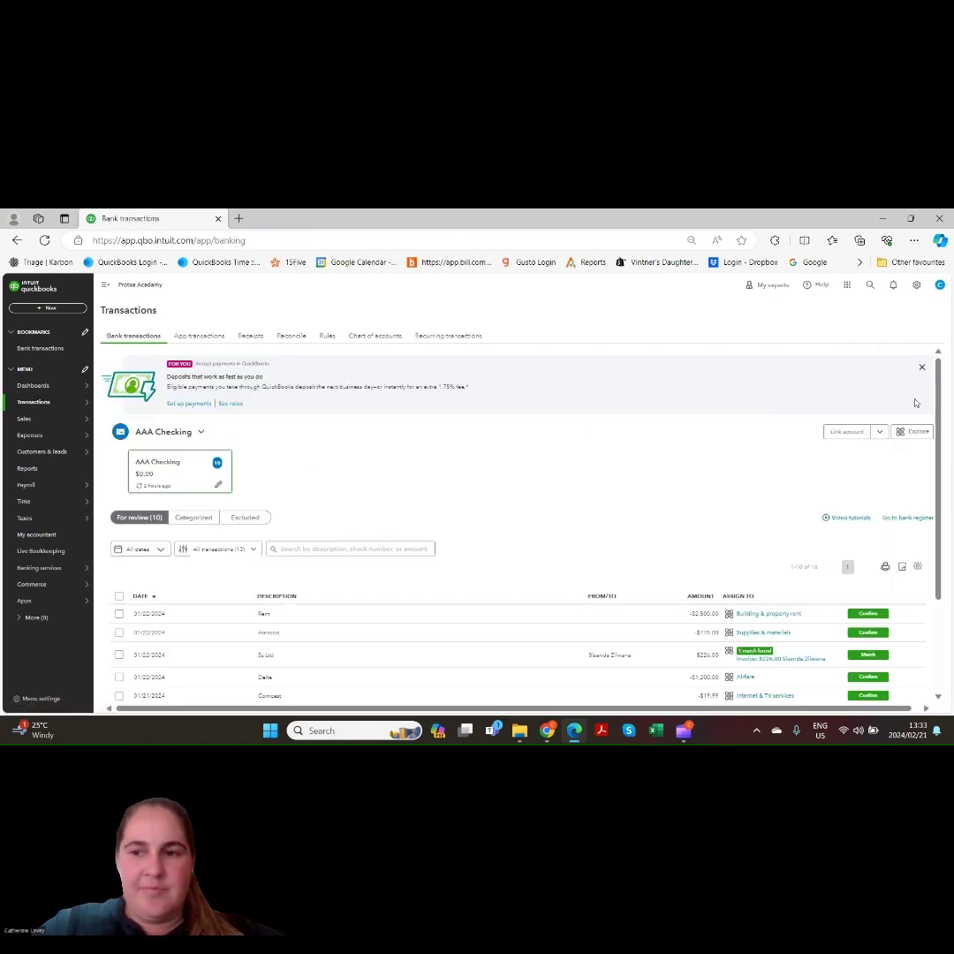
Find other matches for the 01/22/2024 Rent transaction and match it to the 01/01/2024 bill for $2,500.00.
{"action": "left_click_drag", "start_coordinate": [939, 382], "coordinate": [940, 468]}
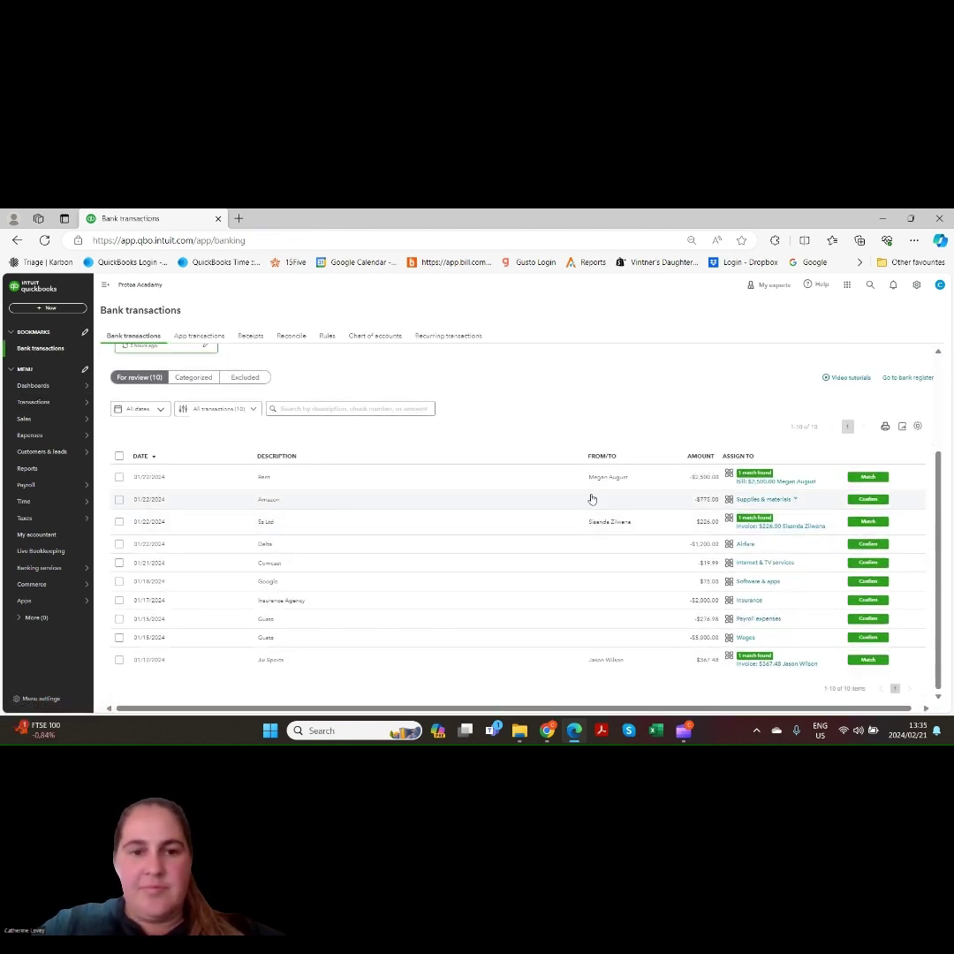
{"action": "left_click", "coordinate": [474, 483]}
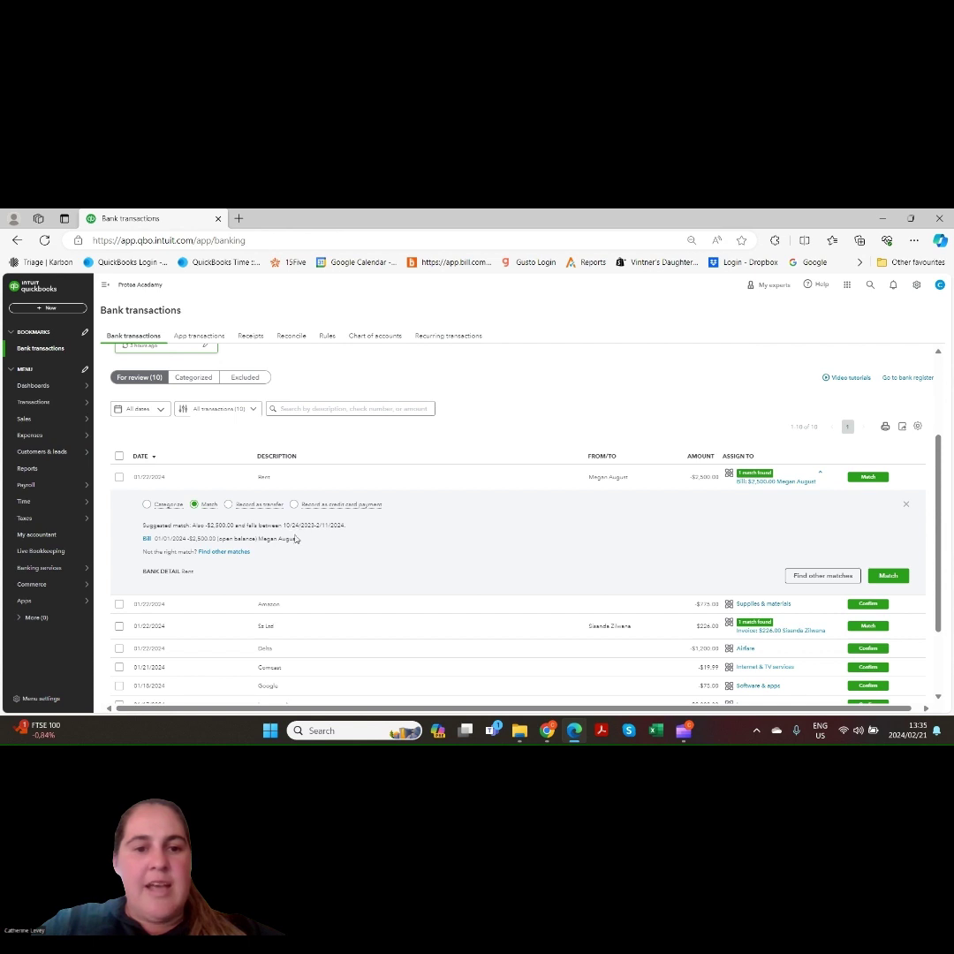
{"action": "left_click", "coordinate": [823, 576]}
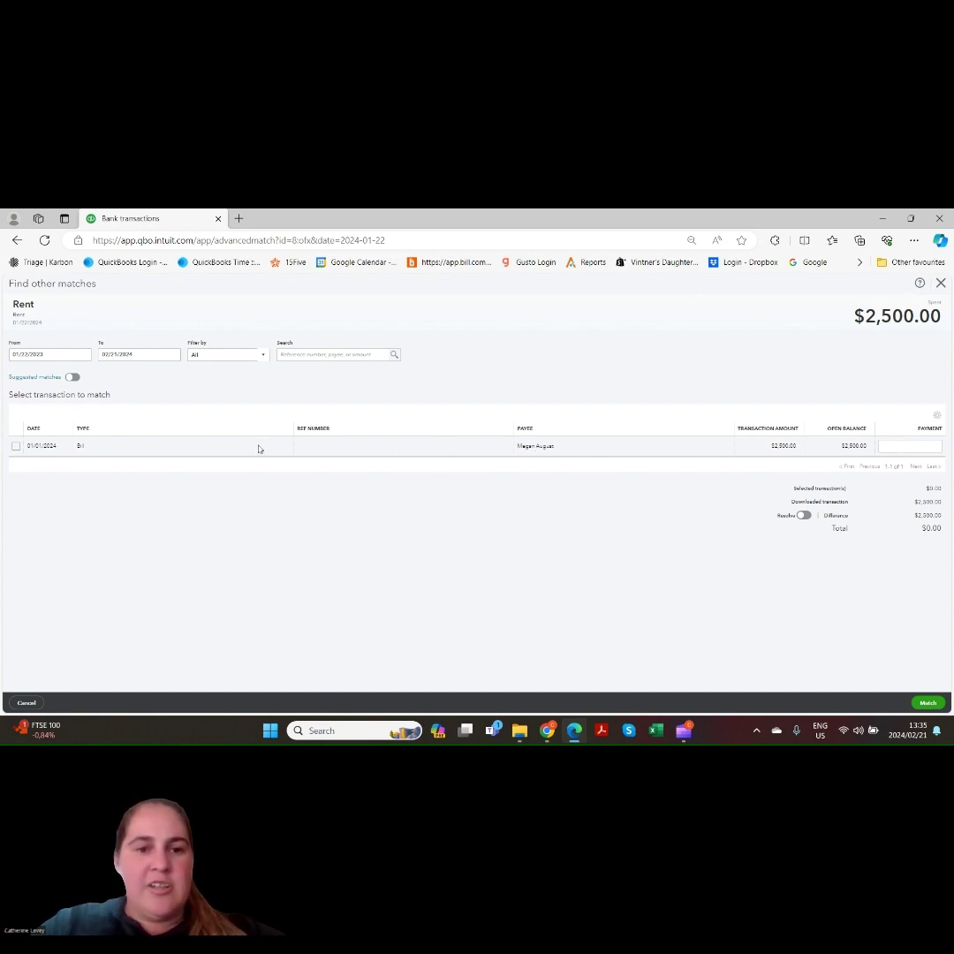
{"action": "left_click", "coordinate": [15, 447]}
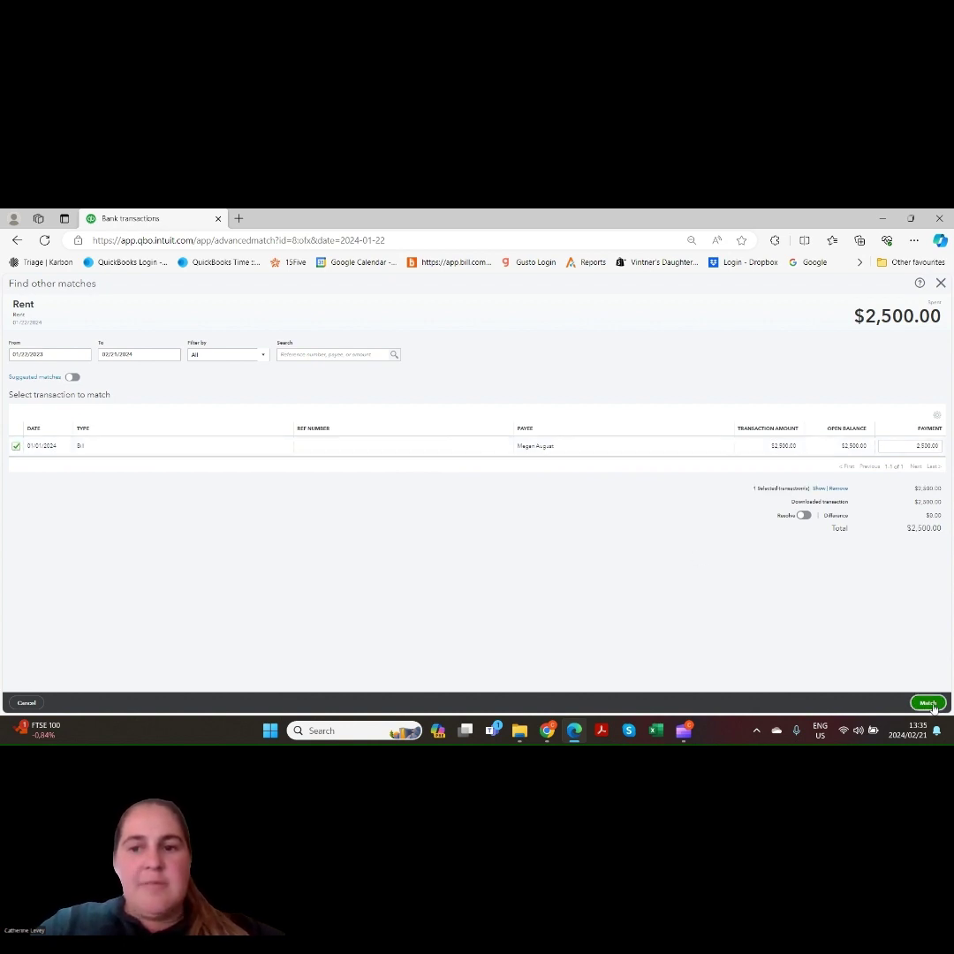
{"action": "left_click", "coordinate": [932, 706]}
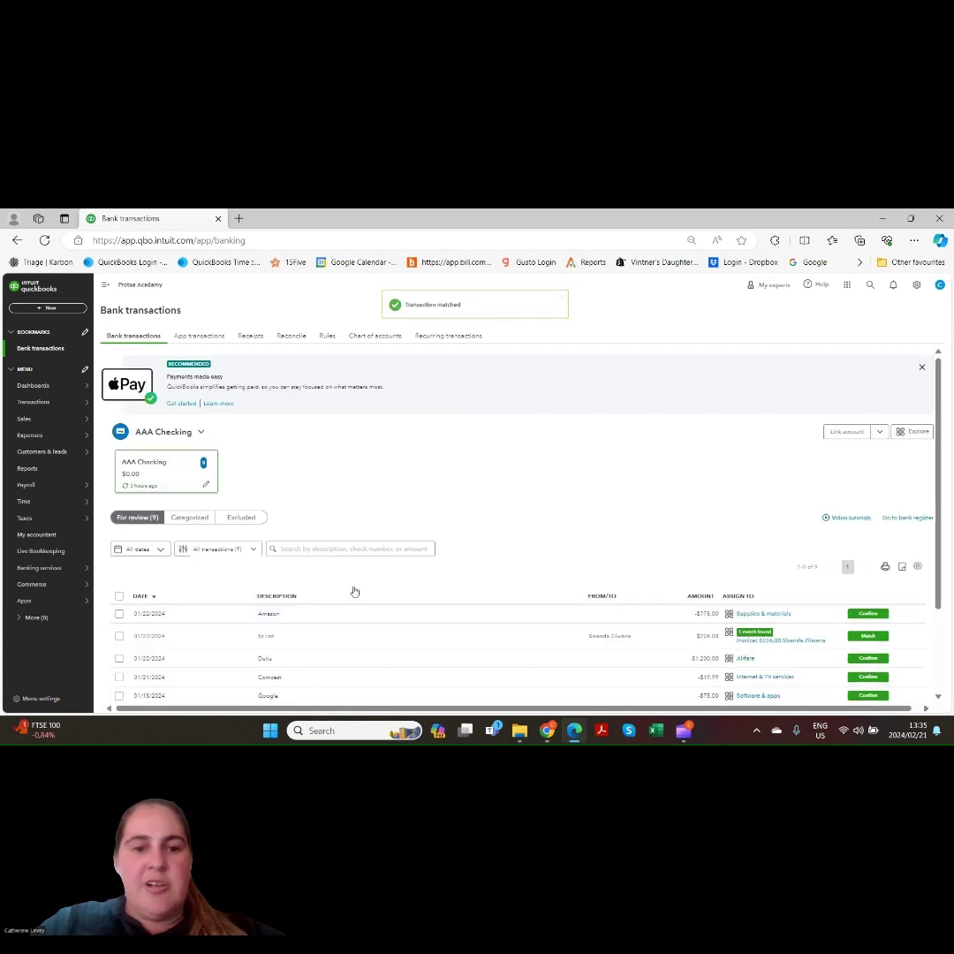
Assign Fedex as the vendor of the 01/22/2024 Amazon transaction and confirm it under Supplies & materials.
{"action": "scroll", "coordinate": [619, 495], "scroll_direction": "down", "scroll_amount": 2}
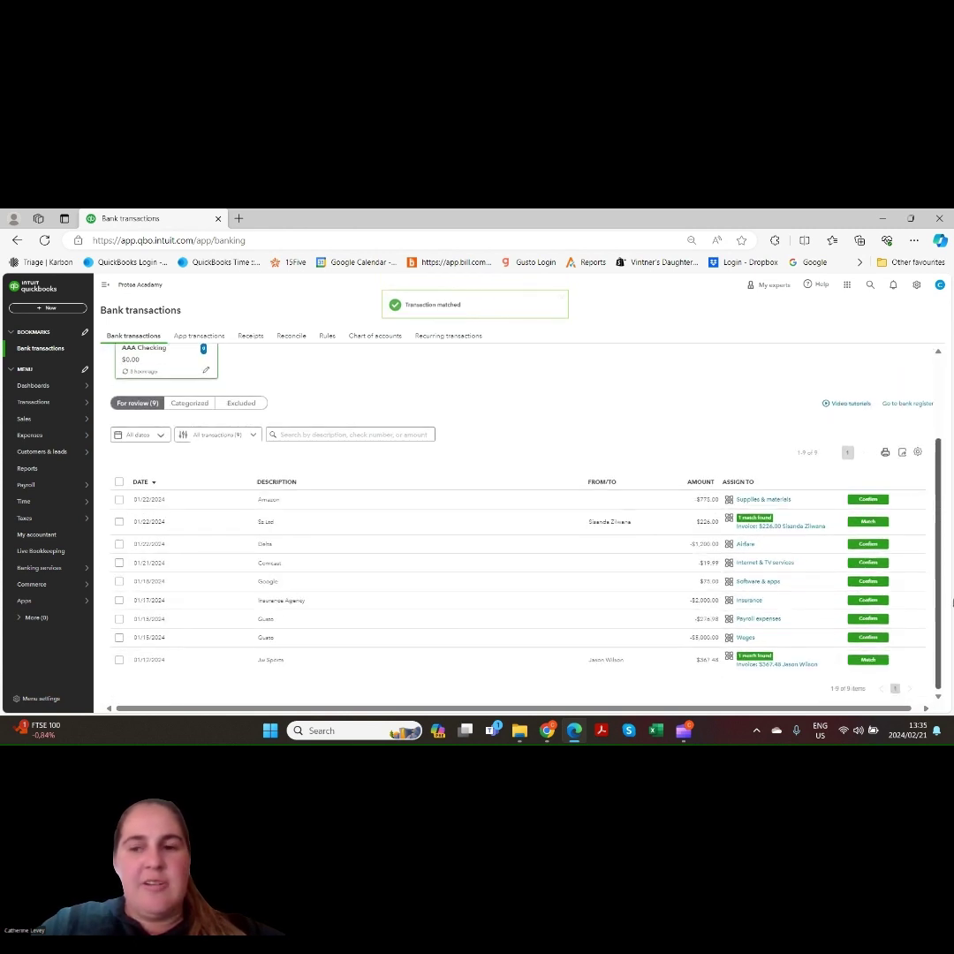
{"action": "left_click", "coordinate": [304, 500]}
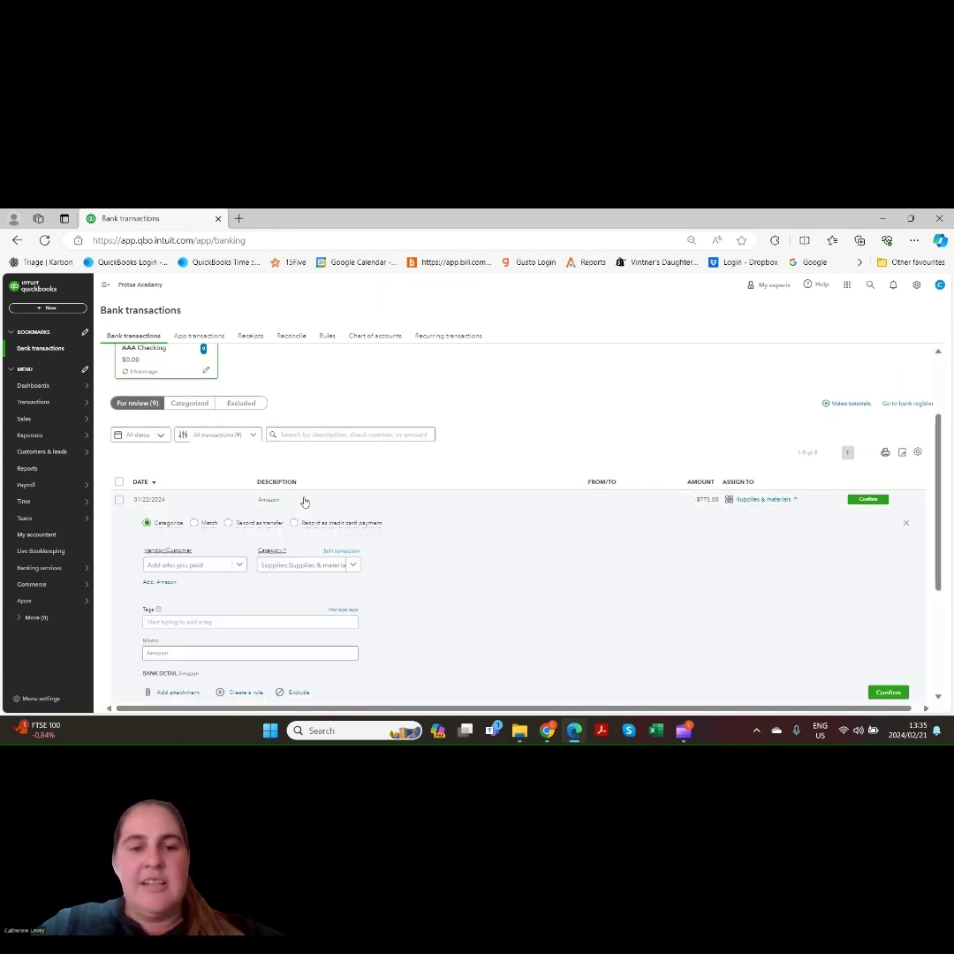
{"action": "left_click", "coordinate": [209, 567]}
{"action": "type", "text": "Am"}
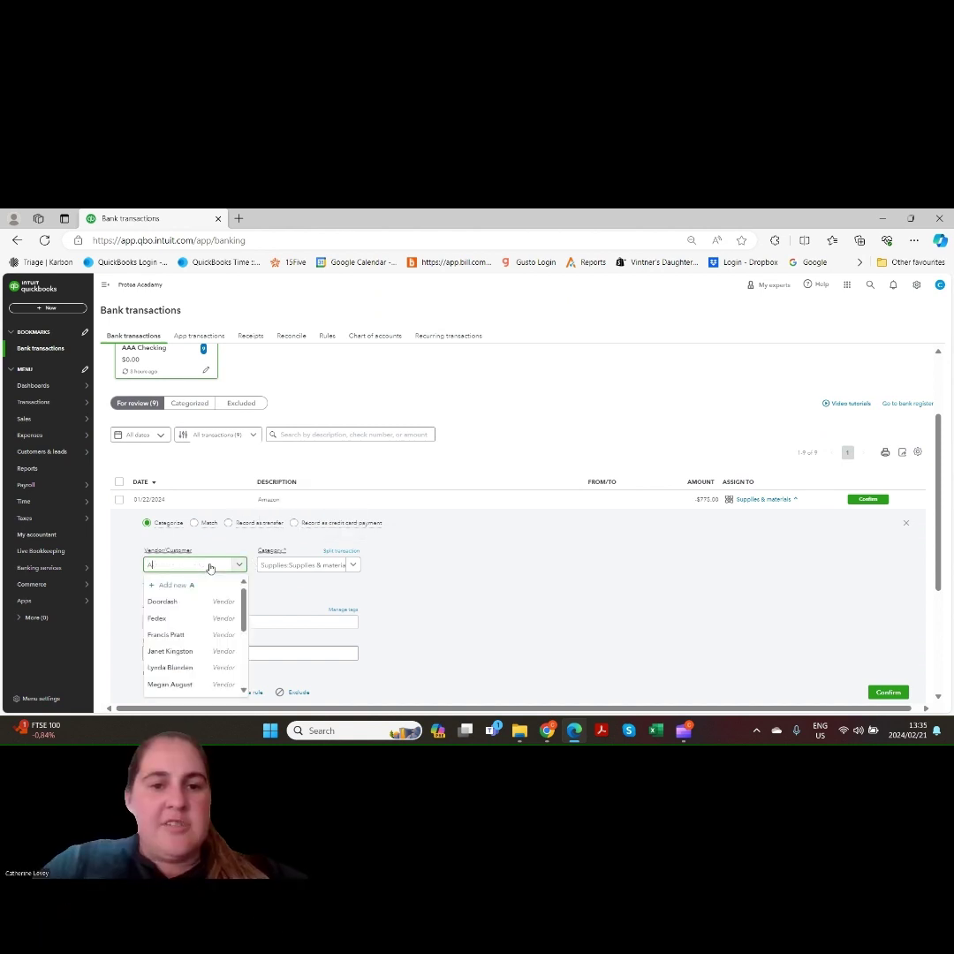
{"action": "key", "text": "BackSpace"}
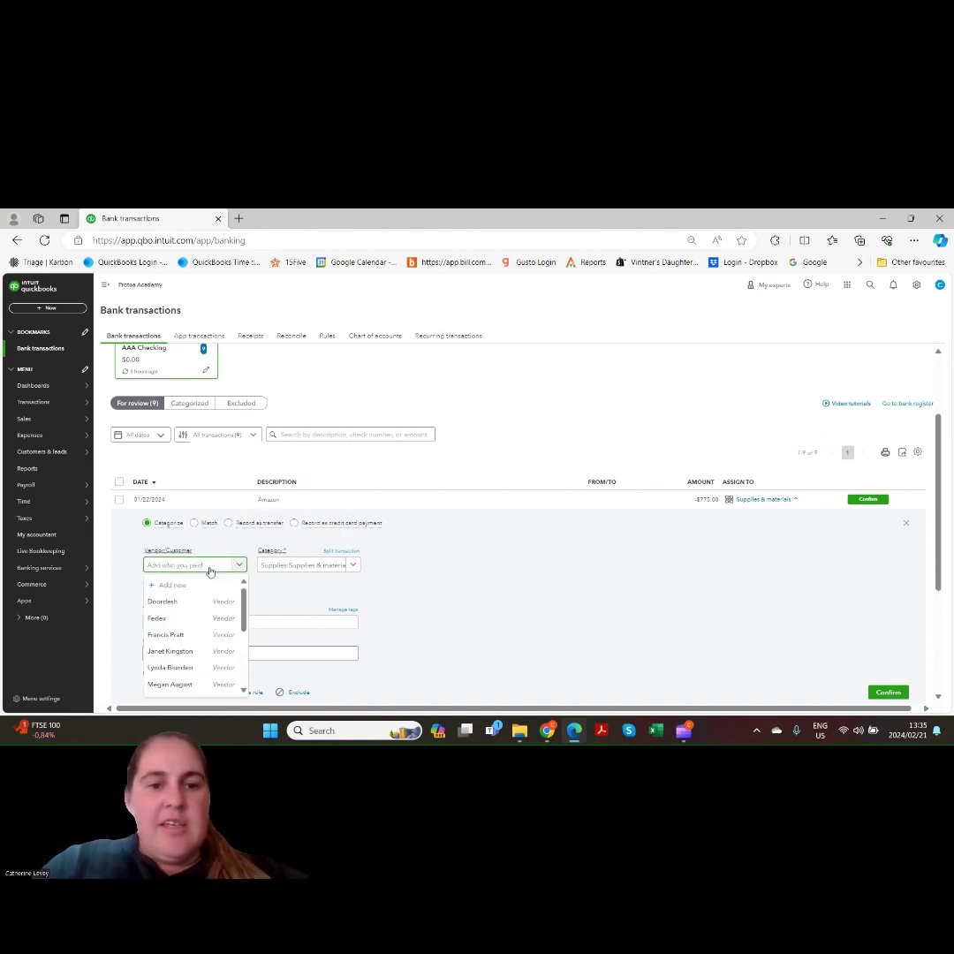
{"action": "left_click", "coordinate": [194, 619]}
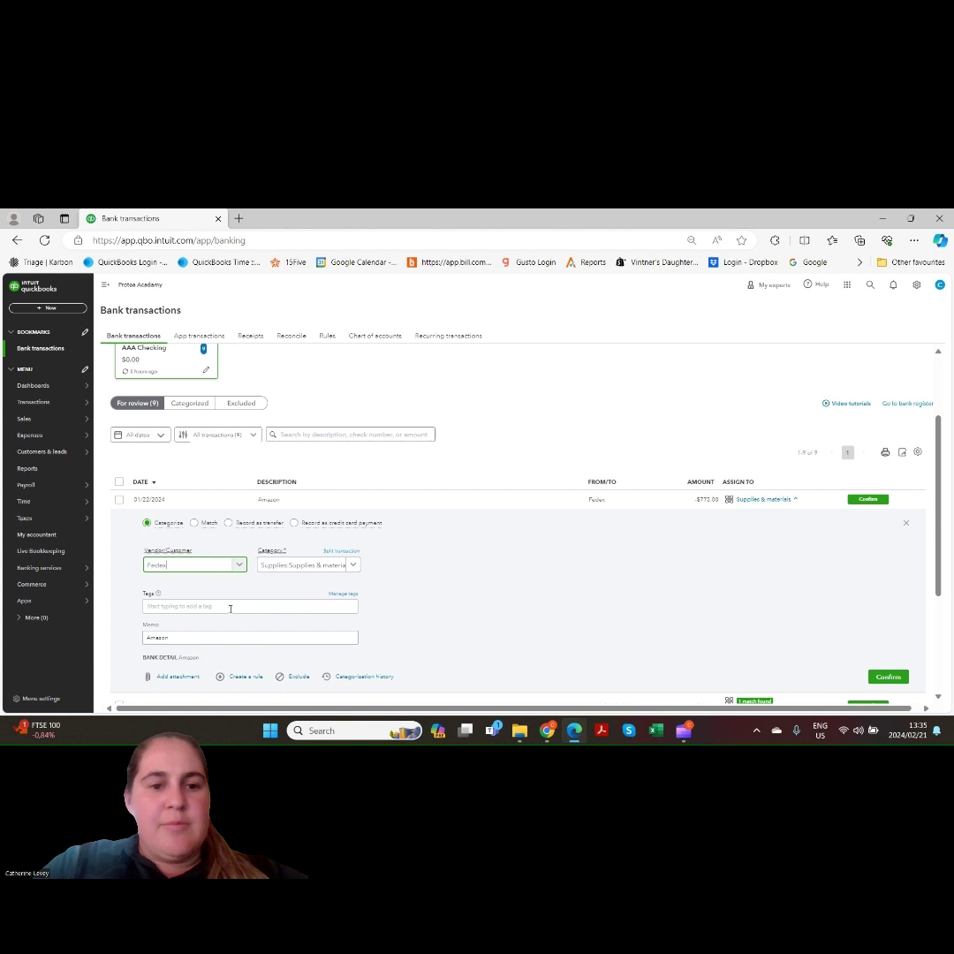
{"action": "left_click", "coordinate": [351, 567]}
{"action": "left_click", "coordinate": [354, 567]}
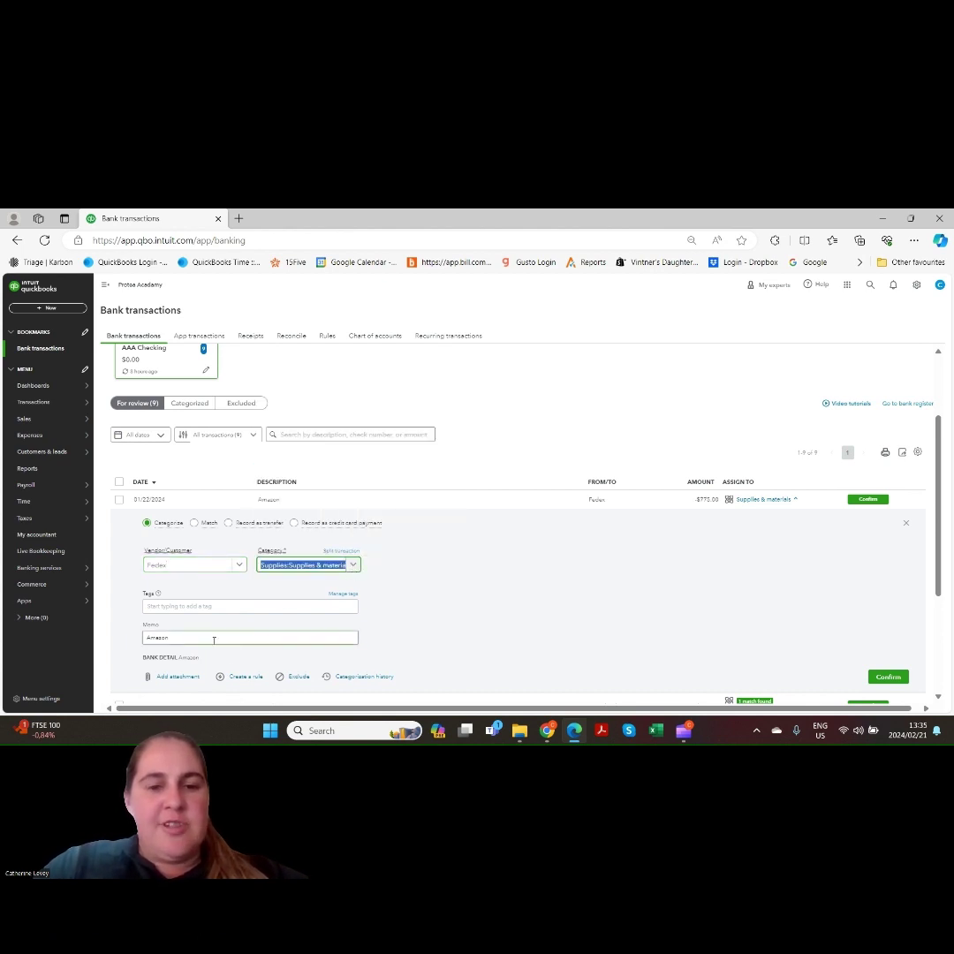
{"action": "left_click", "coordinate": [889, 677]}
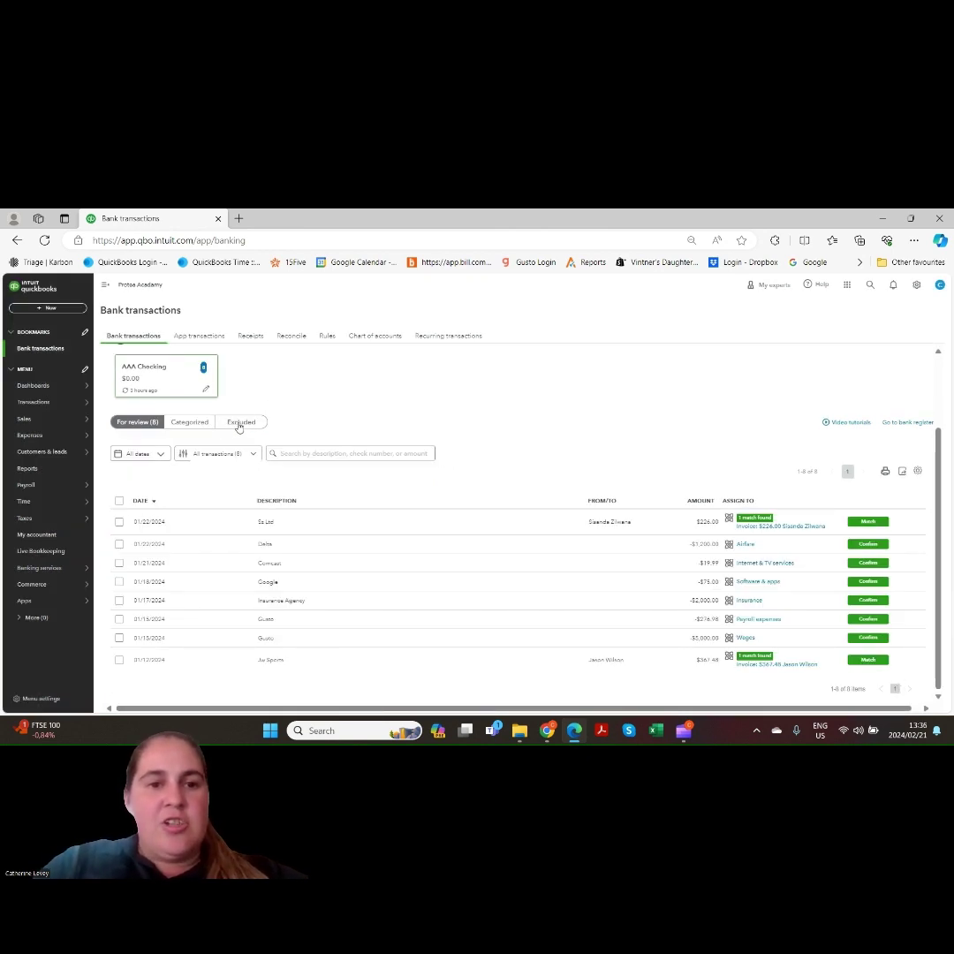
Undo the 01/22/2024 Amazon transaction in the categorized list to send it back for review.
{"action": "left_click", "coordinate": [190, 422]}
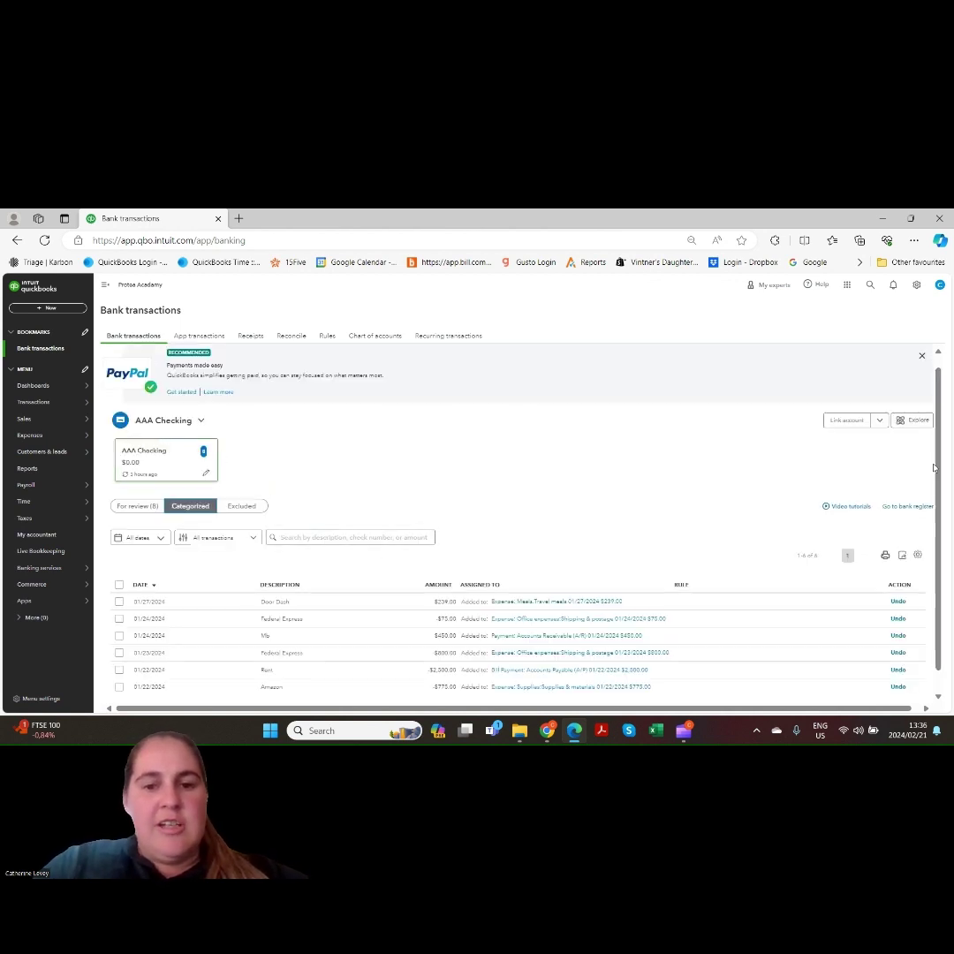
{"action": "scroll", "coordinate": [948, 485], "scroll_direction": "down", "scroll_amount": 1}
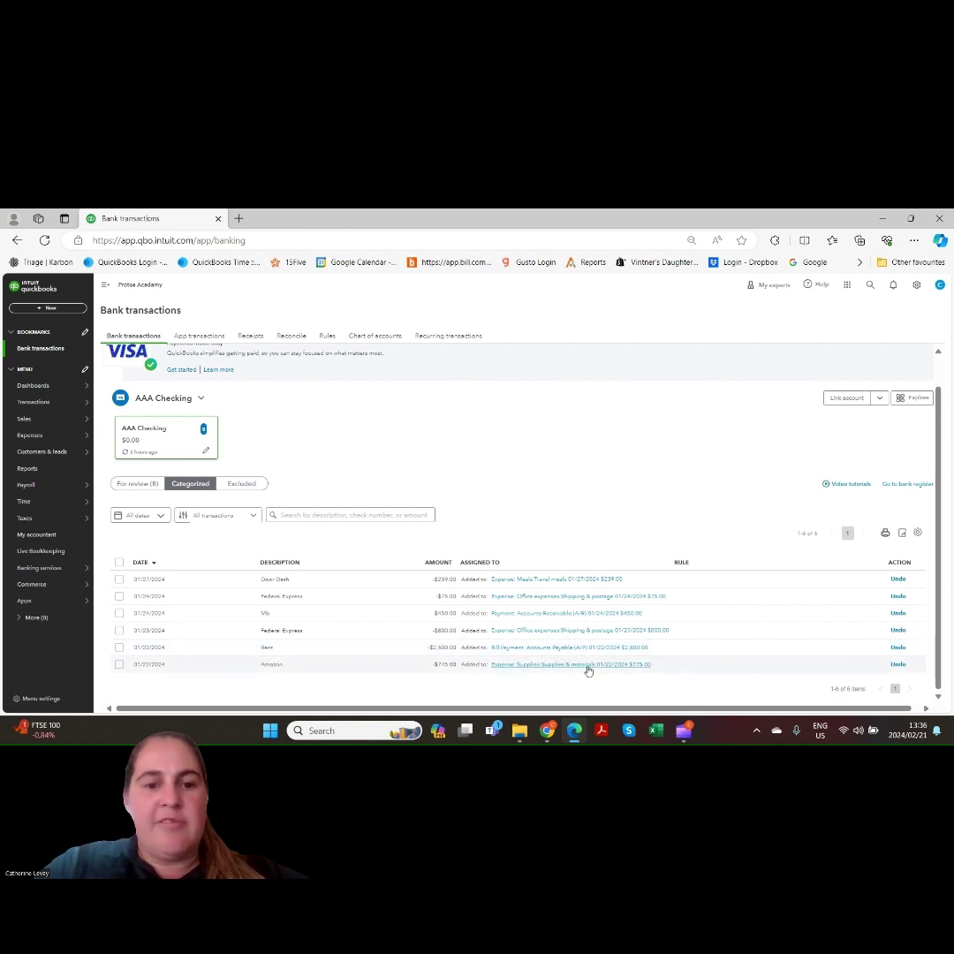
{"action": "left_click", "coordinate": [120, 665]}
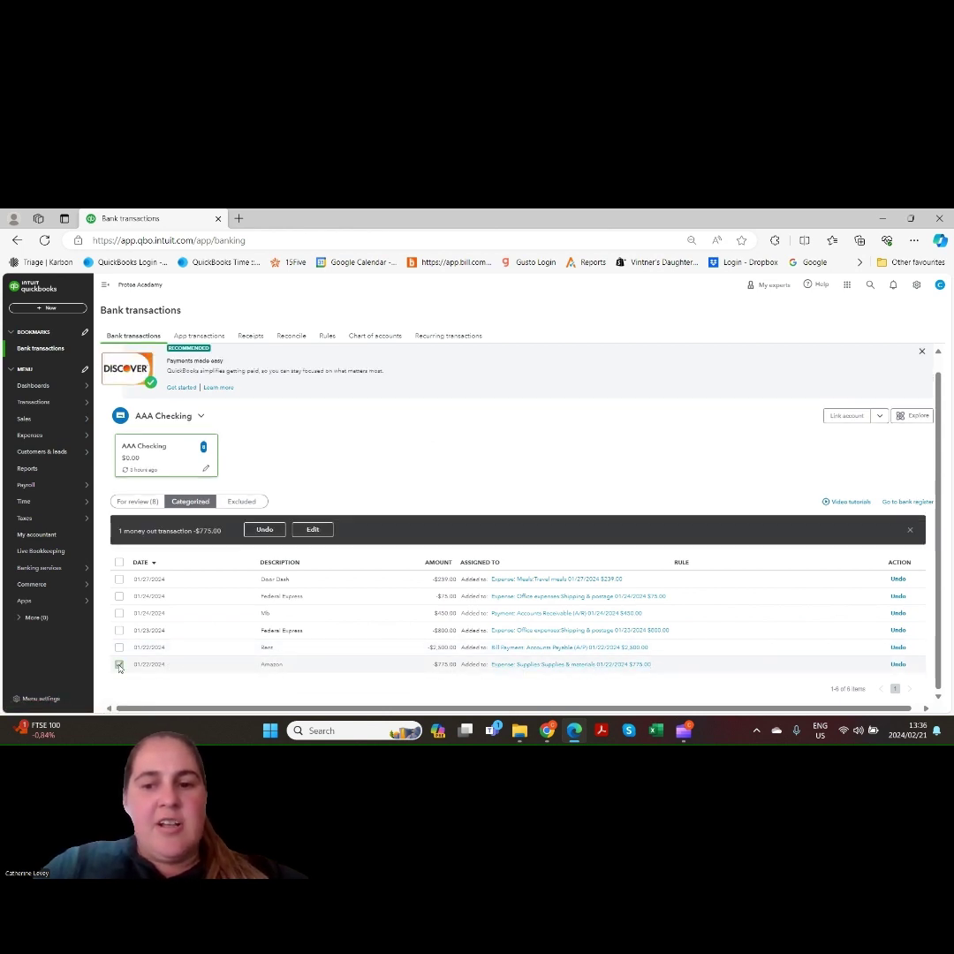
{"action": "left_click", "coordinate": [265, 530]}
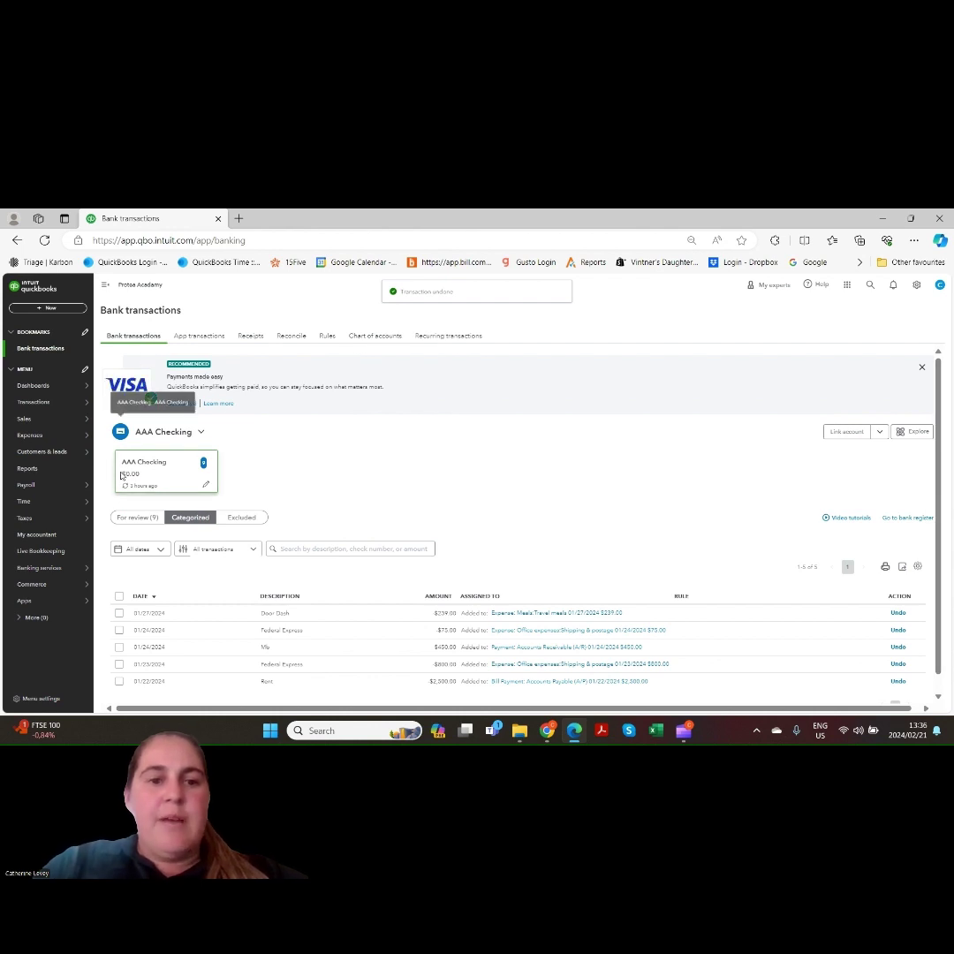
Add Amazon as a new vendor with that company name and assign it to the 01/22/2024 Amazon transaction for review.
{"action": "left_click", "coordinate": [130, 519]}
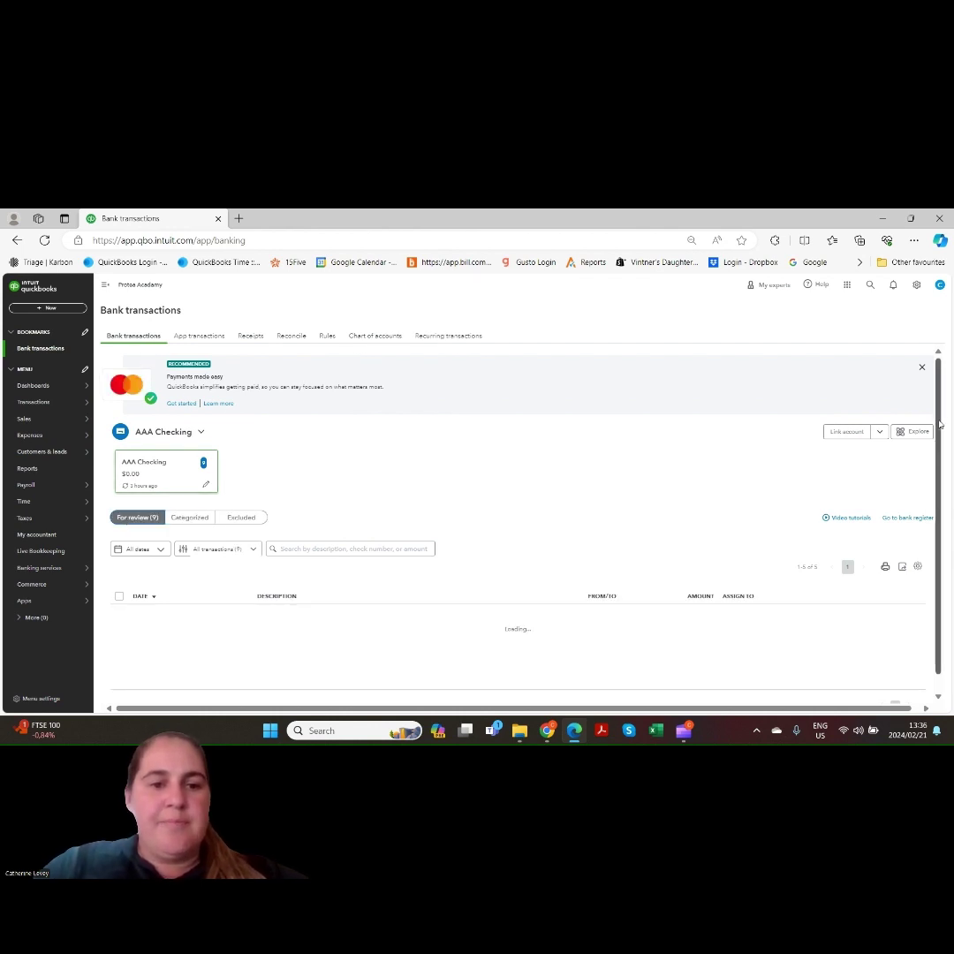
{"action": "scroll", "coordinate": [588, 494], "scroll_direction": "down", "scroll_amount": 2}
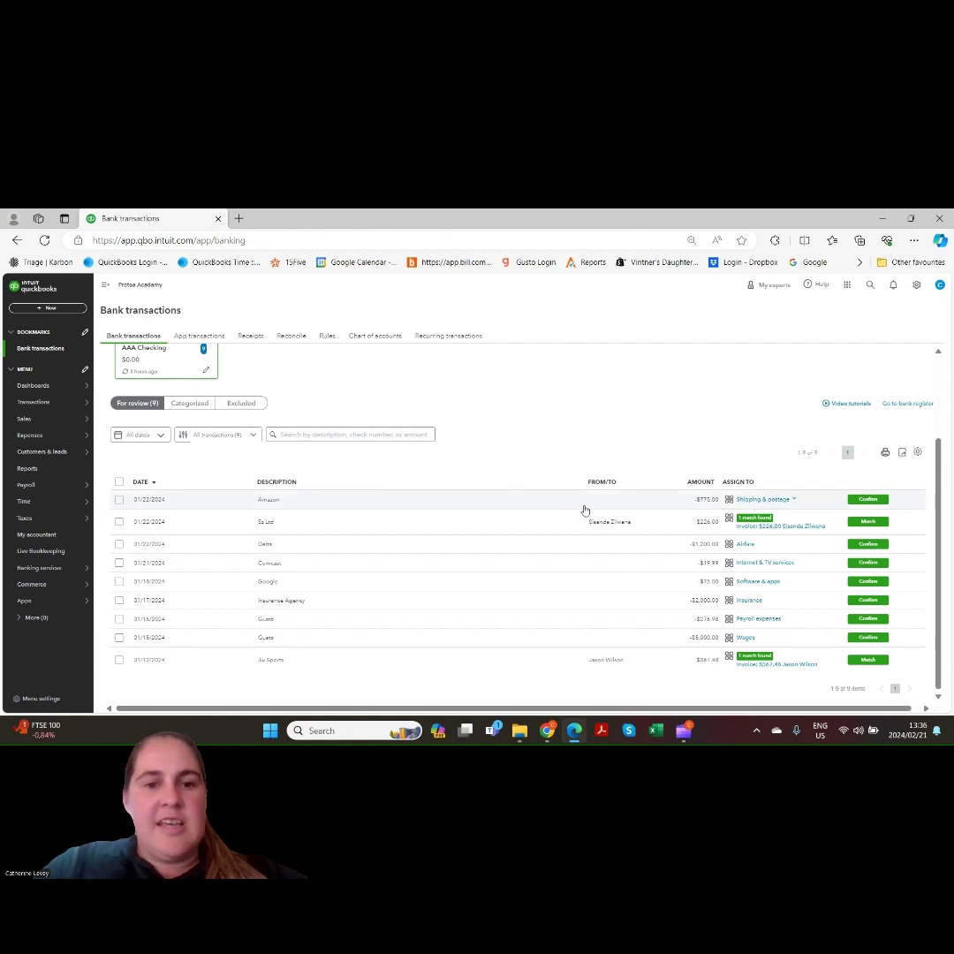
{"action": "left_click", "coordinate": [324, 505]}
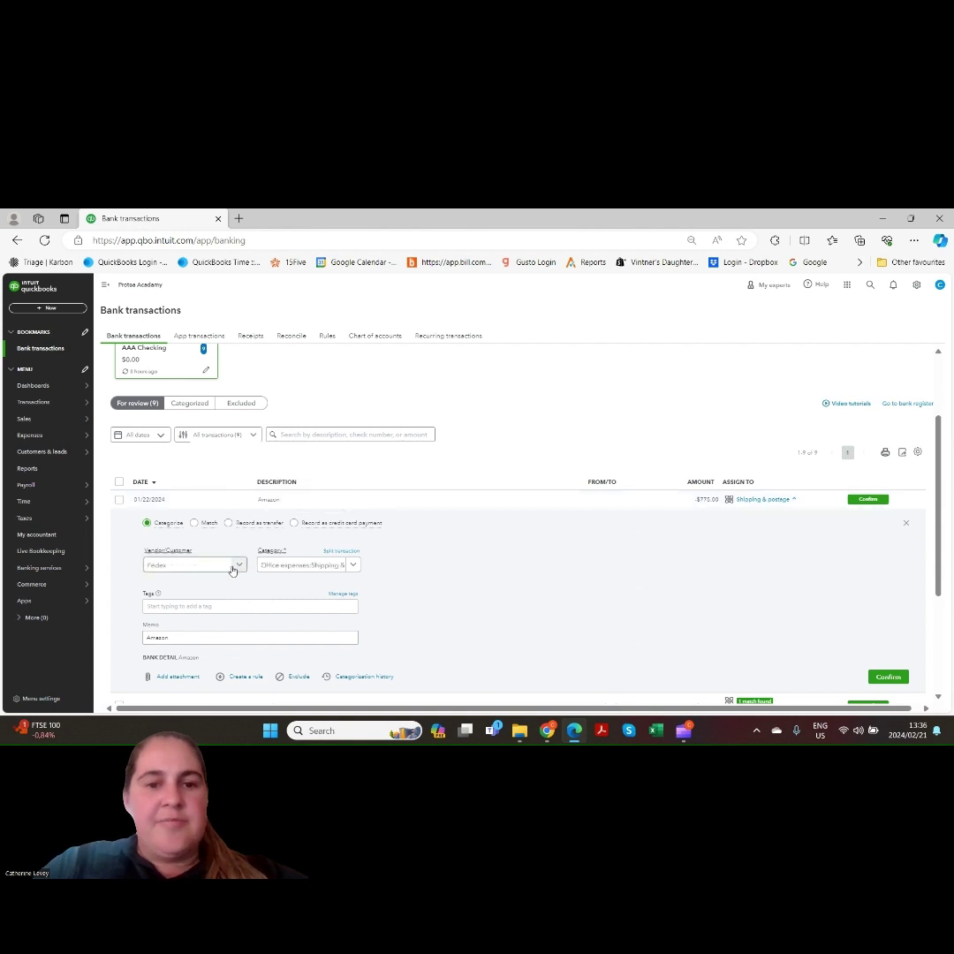
{"action": "left_click", "coordinate": [218, 566]}
{"action": "type", "text": "Amazo"}
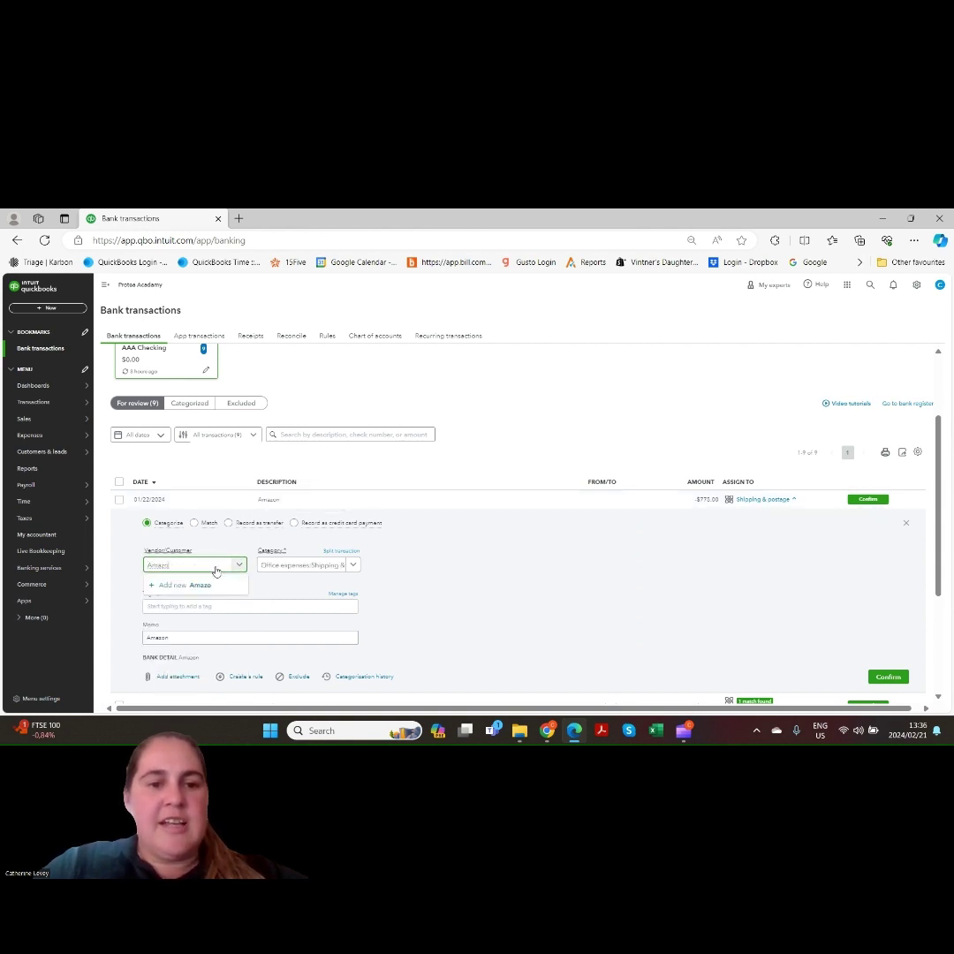
{"action": "left_click", "coordinate": [217, 585]}
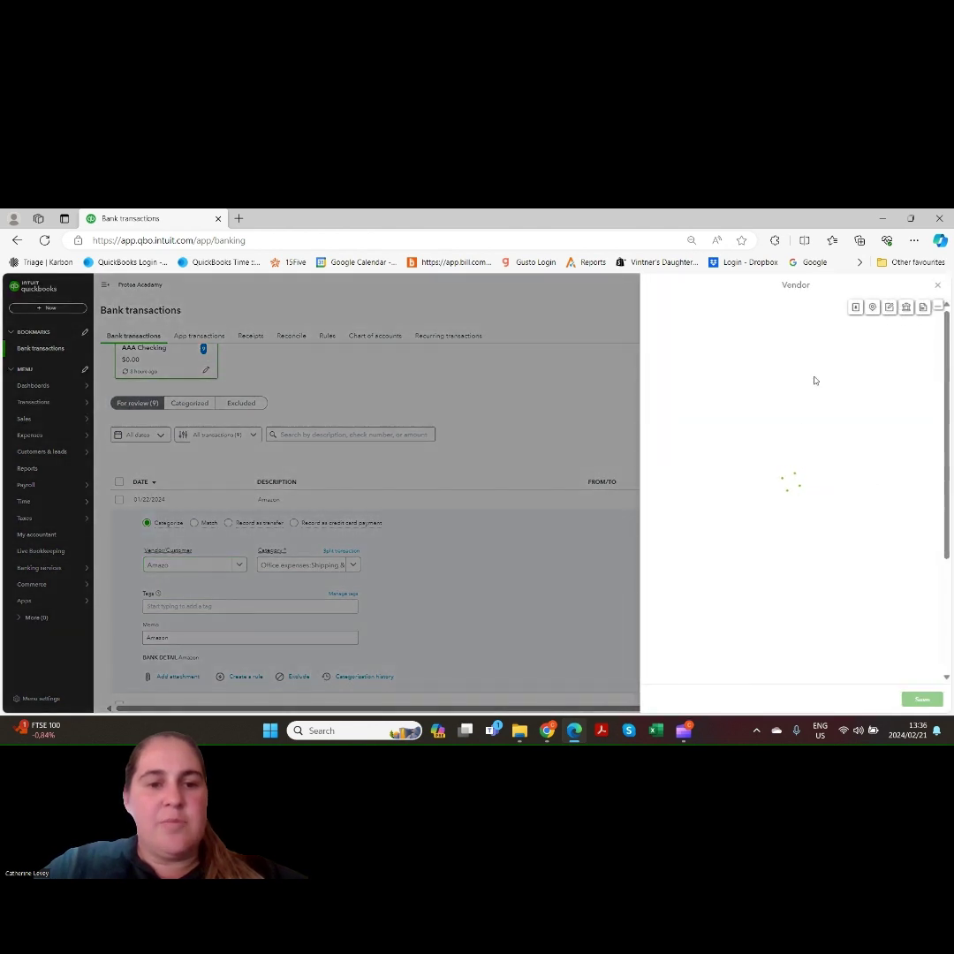
{"action": "type", "text": "n"}
{"action": "key", "text": "Tab"}
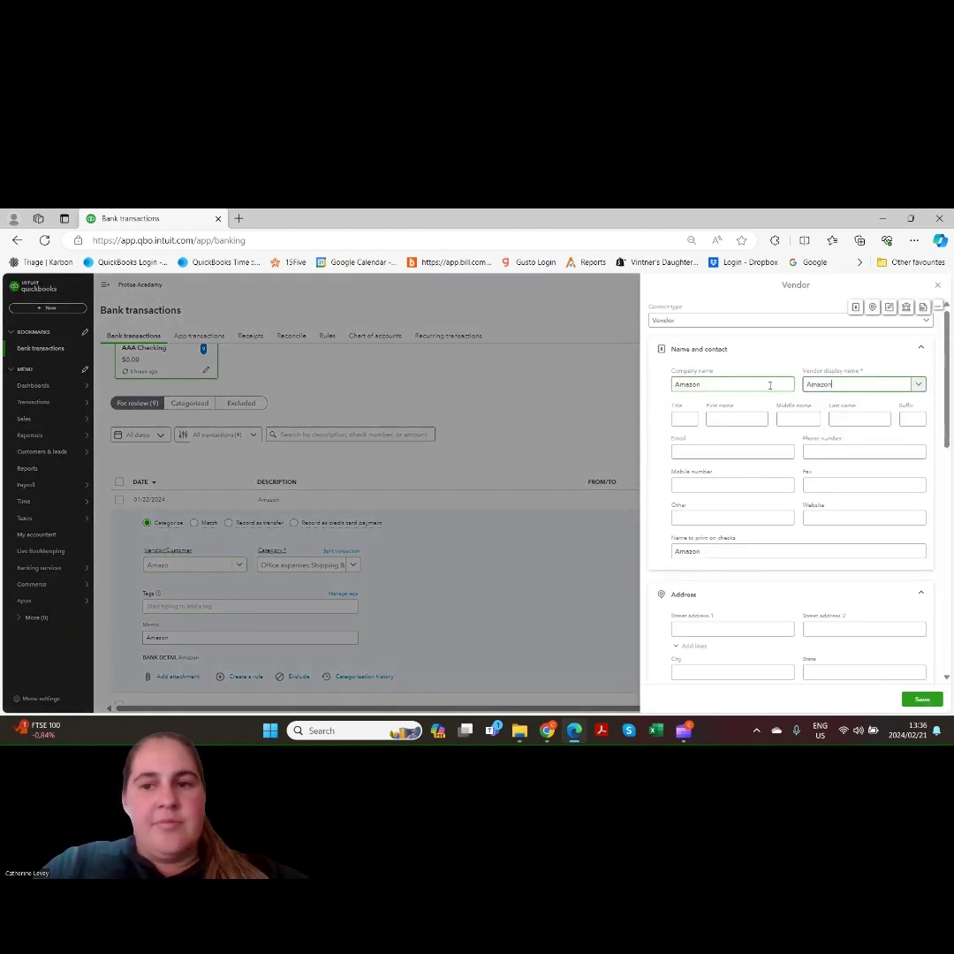
{"action": "left_click", "coordinate": [934, 700]}
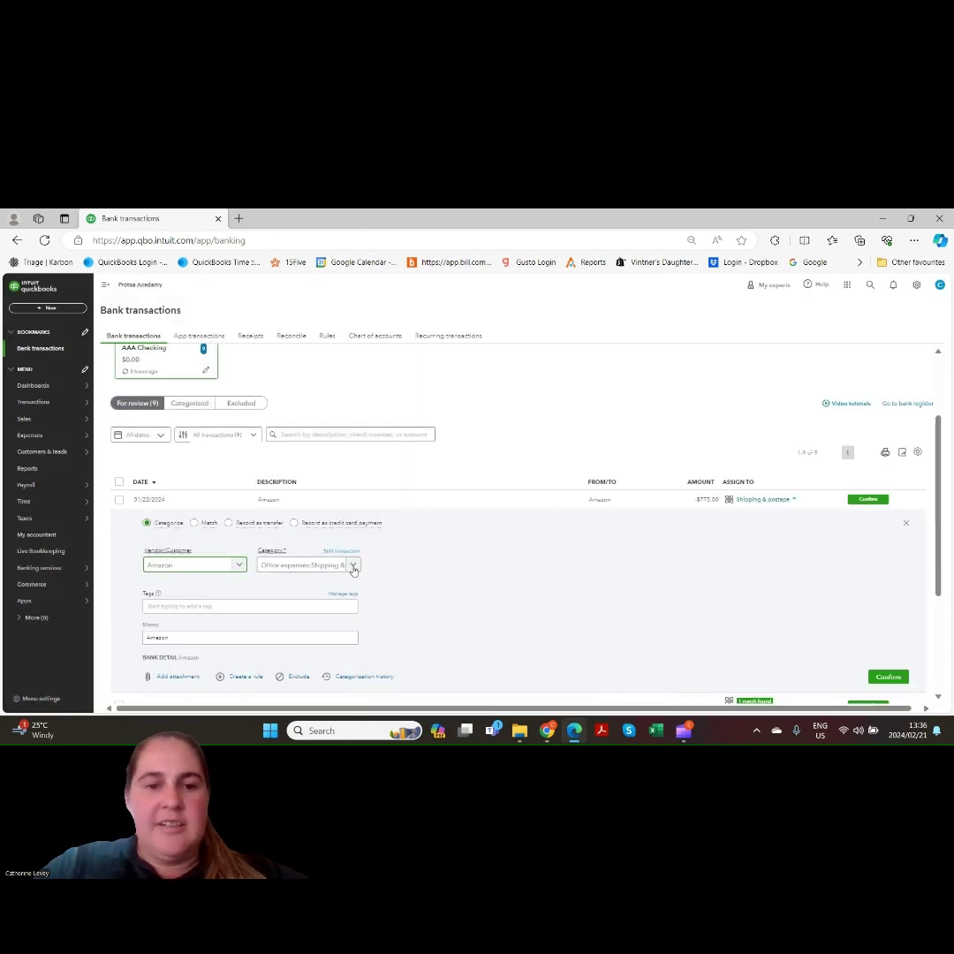
Set the Amazon transaction's category to Office supplies under Office expenses and confirm the transaction.
{"action": "left_click", "coordinate": [354, 567]}
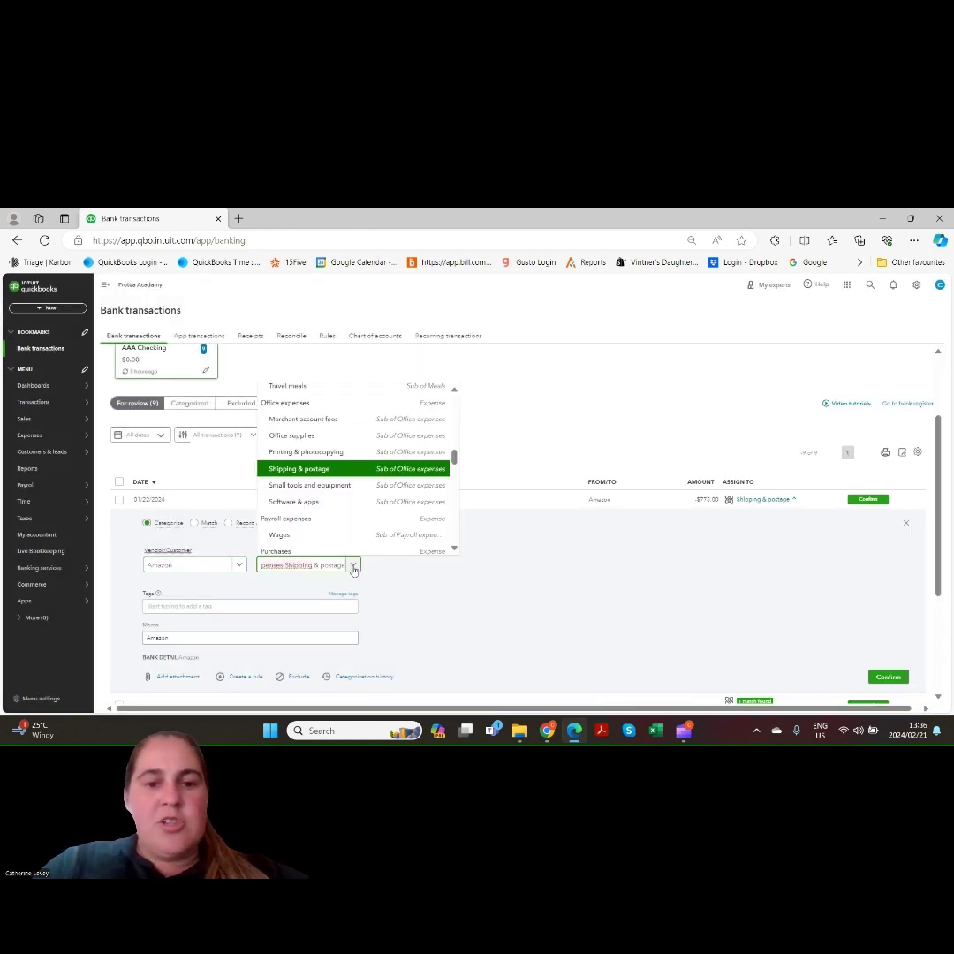
{"action": "left_click", "coordinate": [353, 566]}
{"action": "left_click", "coordinate": [353, 567]}
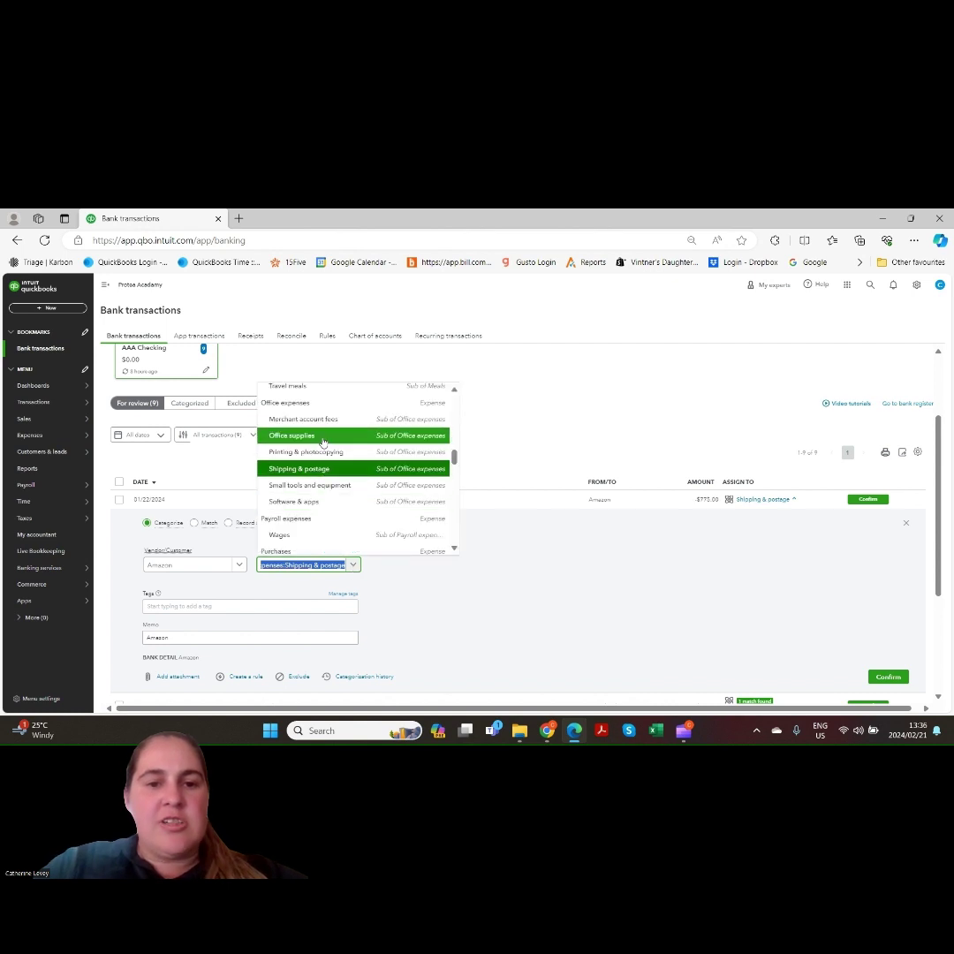
{"action": "left_click", "coordinate": [323, 436]}
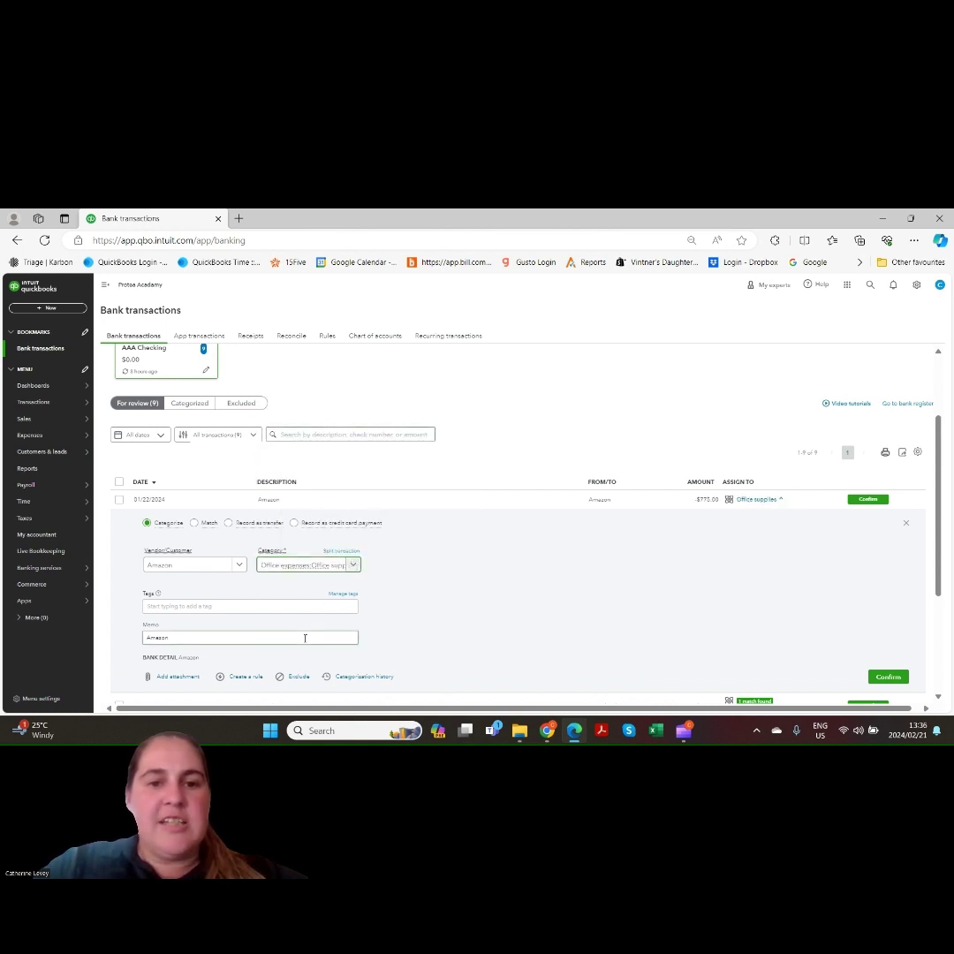
{"action": "left_click", "coordinate": [881, 681]}
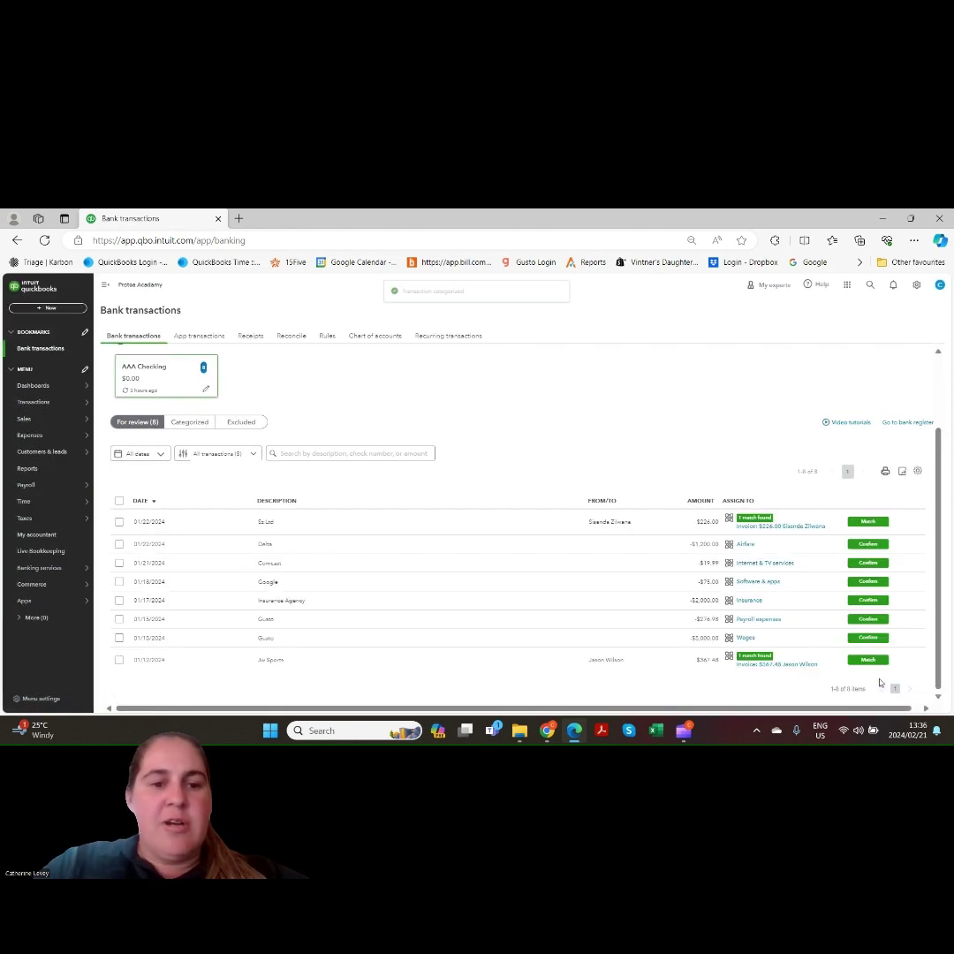
Exclude the 01/15/2024 Gusto wages transaction for $5,000.00 and check it in the excluded list.
{"action": "left_click", "coordinate": [222, 639]}
{"action": "scroll", "coordinate": [953, 576], "scroll_direction": "down", "scroll_amount": 2}
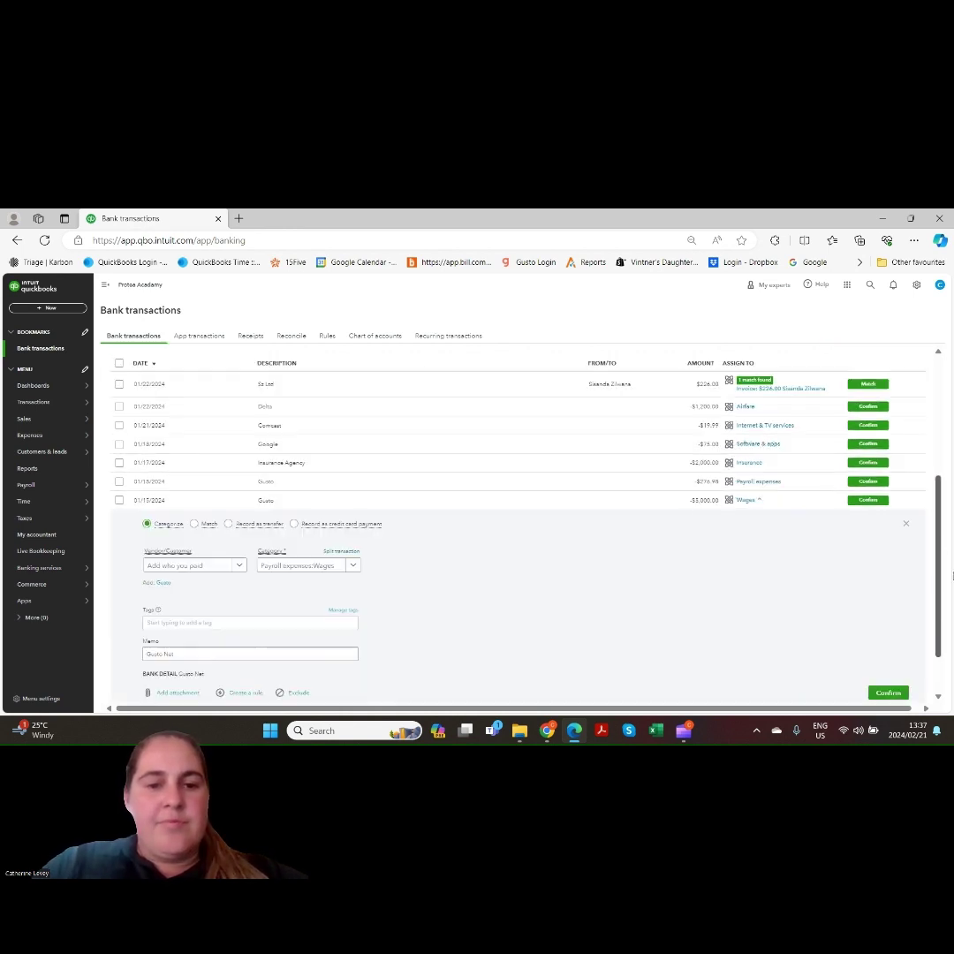
{"action": "scroll", "coordinate": [952, 577], "scroll_direction": "down", "scroll_amount": 1}
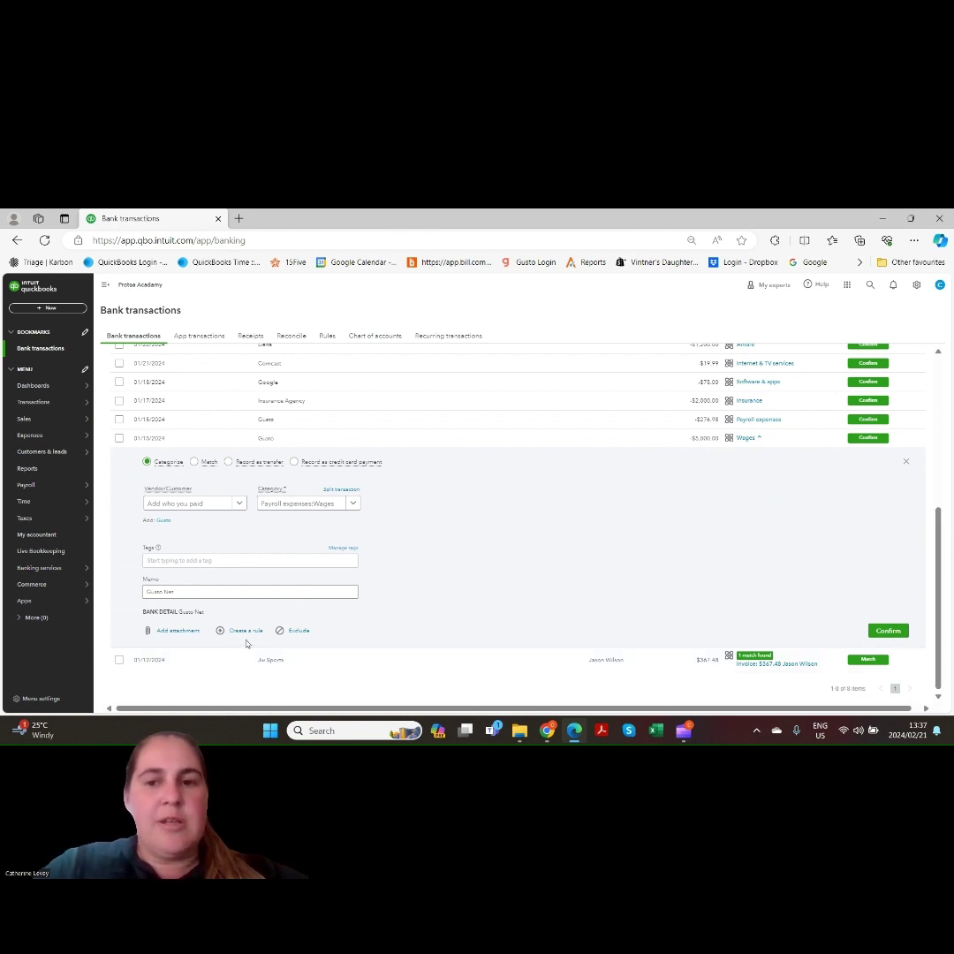
{"action": "left_click", "coordinate": [298, 633]}
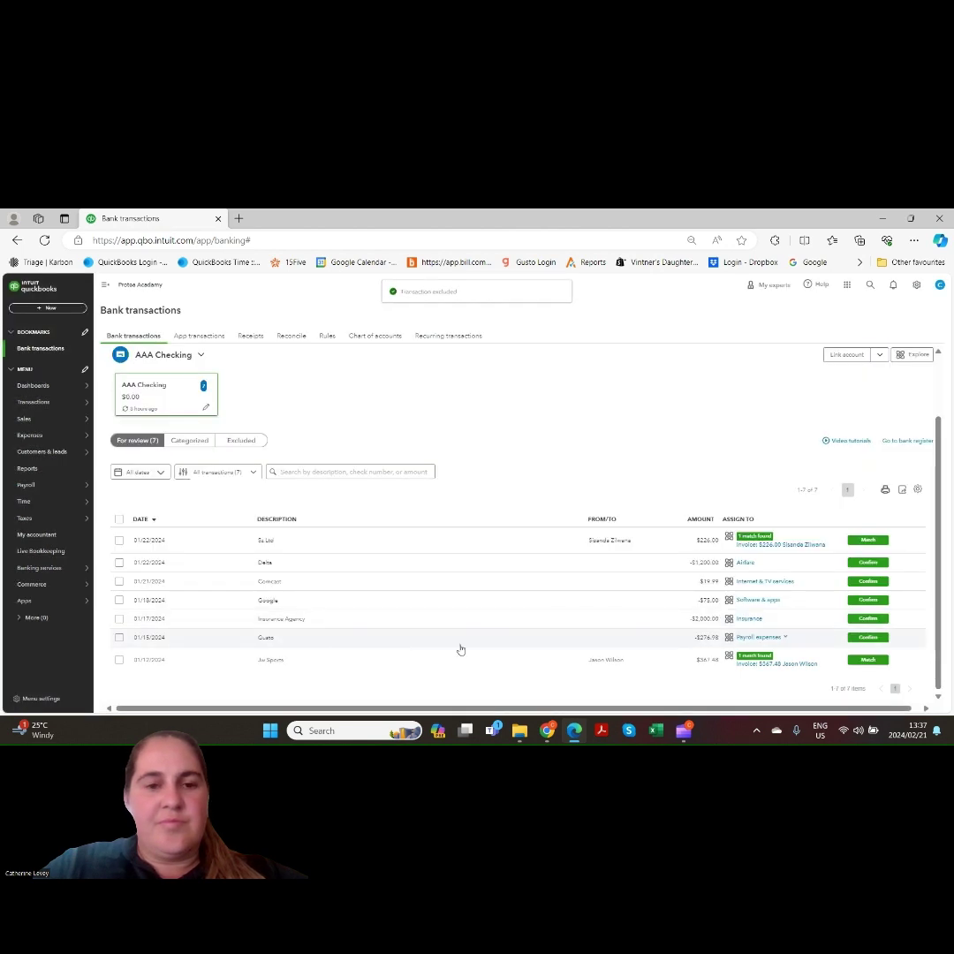
{"action": "left_click", "coordinate": [239, 441]}
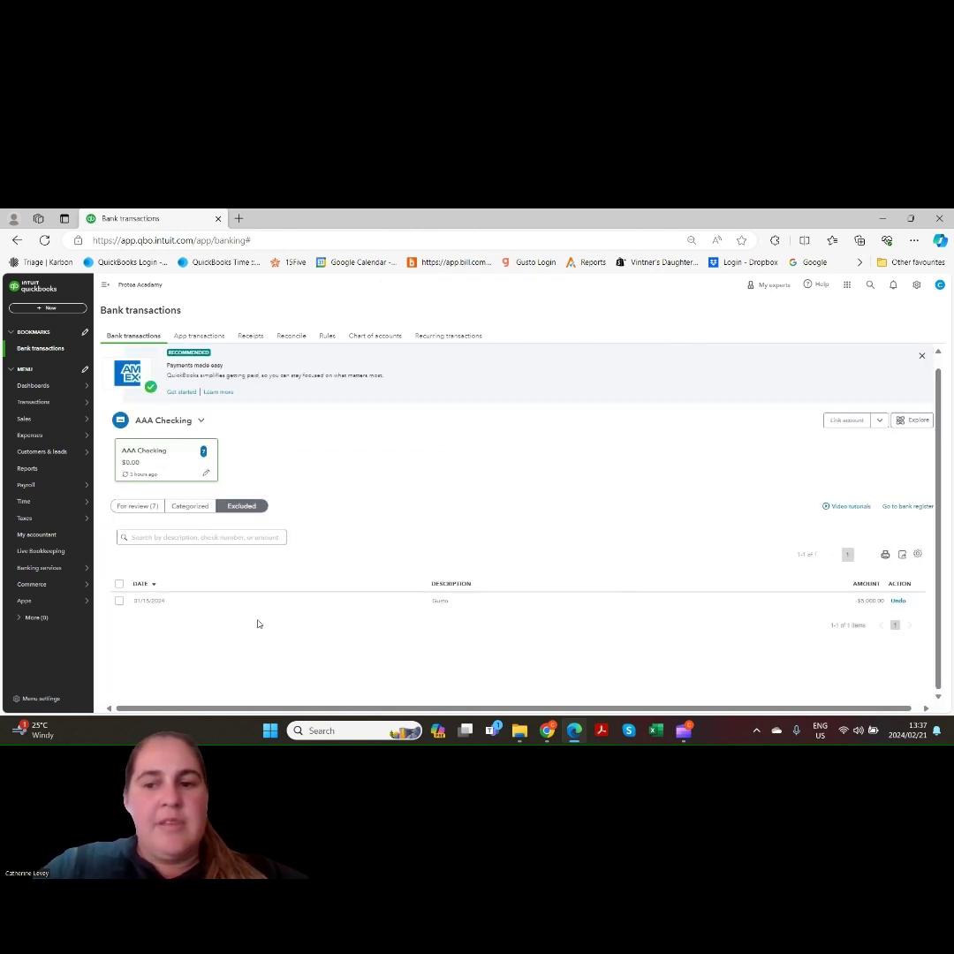
Undo the exclusion of the 01/15/2024 Gusto transaction for $5,000.00 and check it in the for-review list.
{"action": "left_click", "coordinate": [897, 601]}
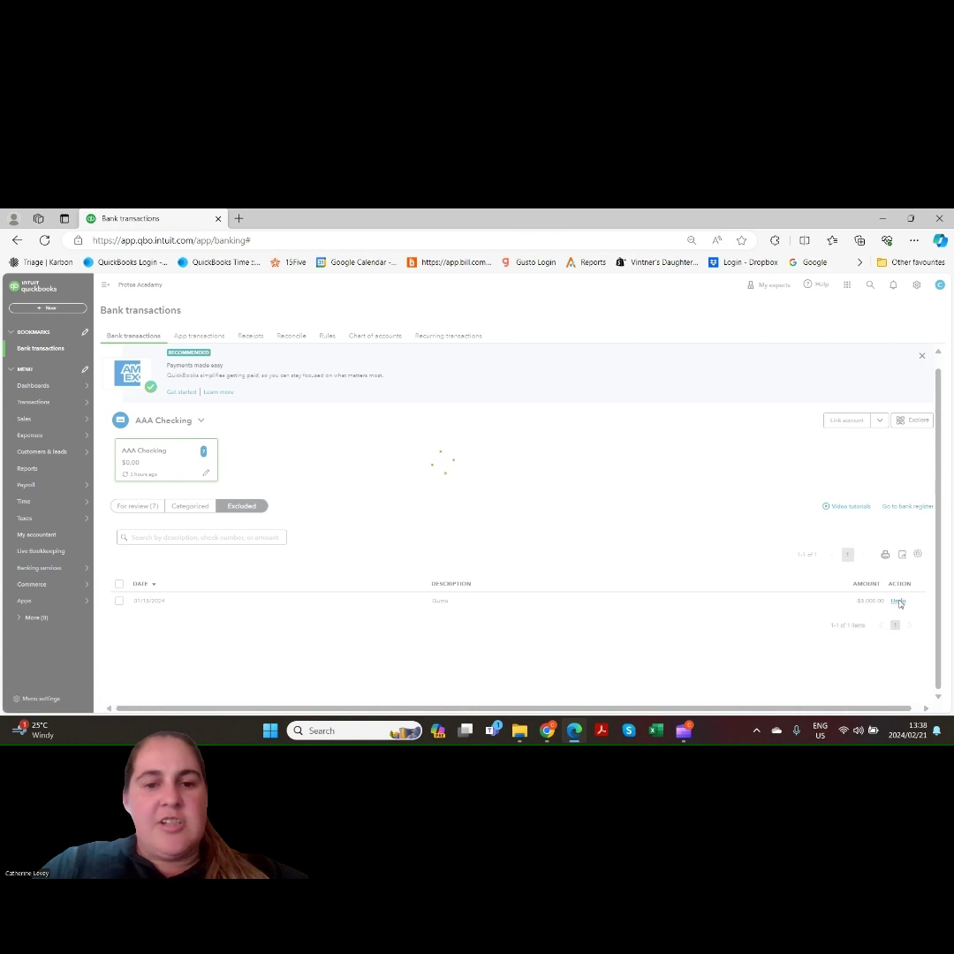
{"action": "left_click", "coordinate": [132, 508]}
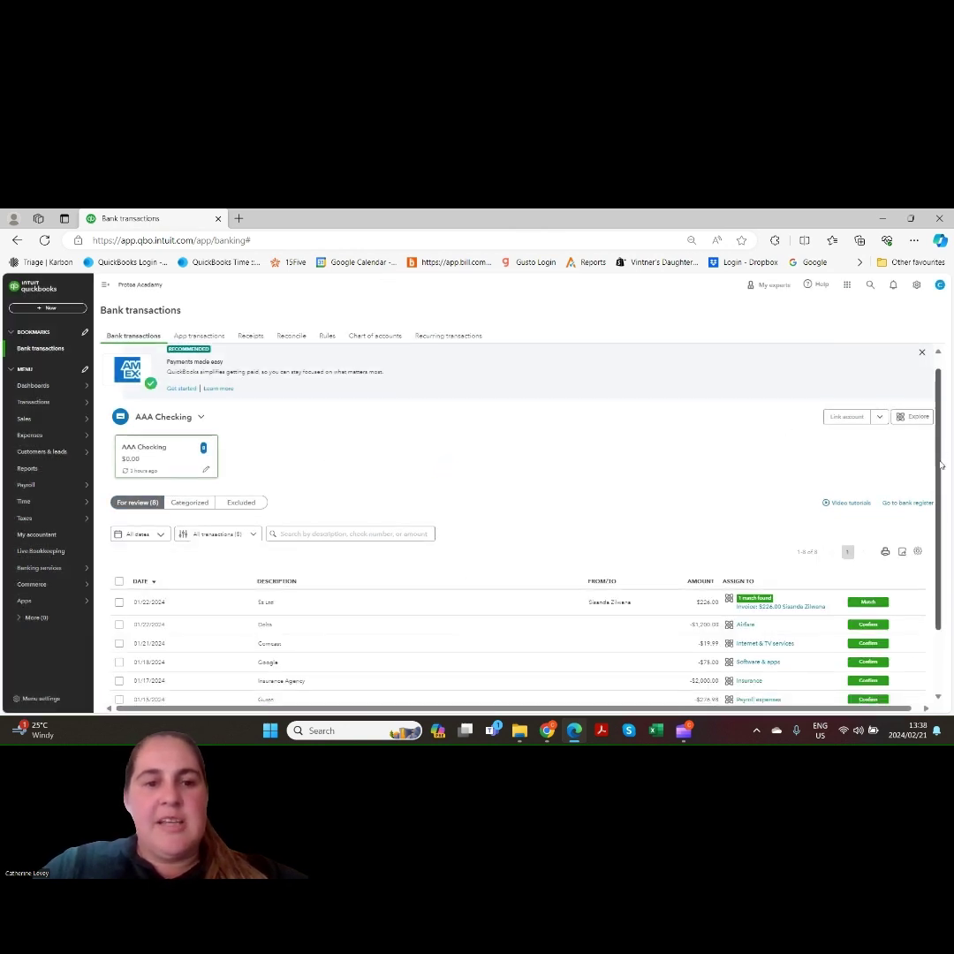
{"action": "scroll", "coordinate": [927, 455], "scroll_direction": "down", "scroll_amount": 2}
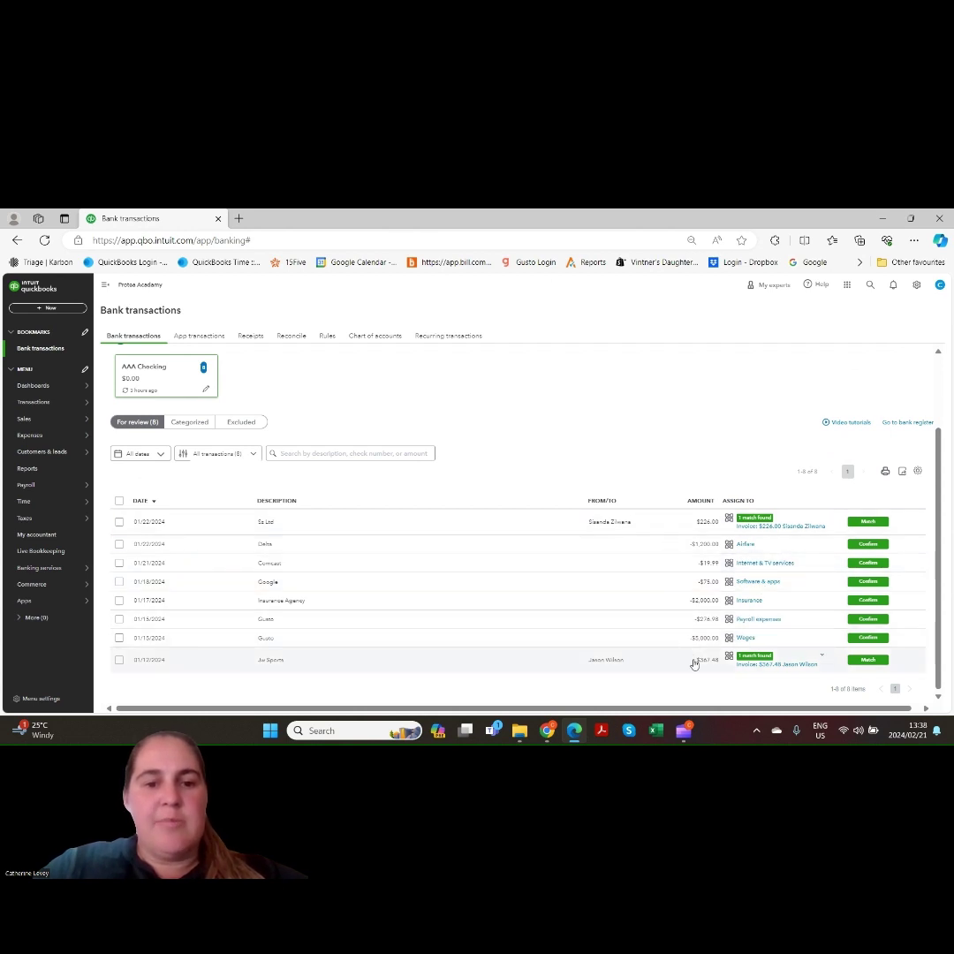
Examine the transaction table's column, grouping, automation and detail settings without changing them, and go to the Dashboards page.
{"action": "scroll", "coordinate": [947, 577], "scroll_direction": "up", "scroll_amount": 1}
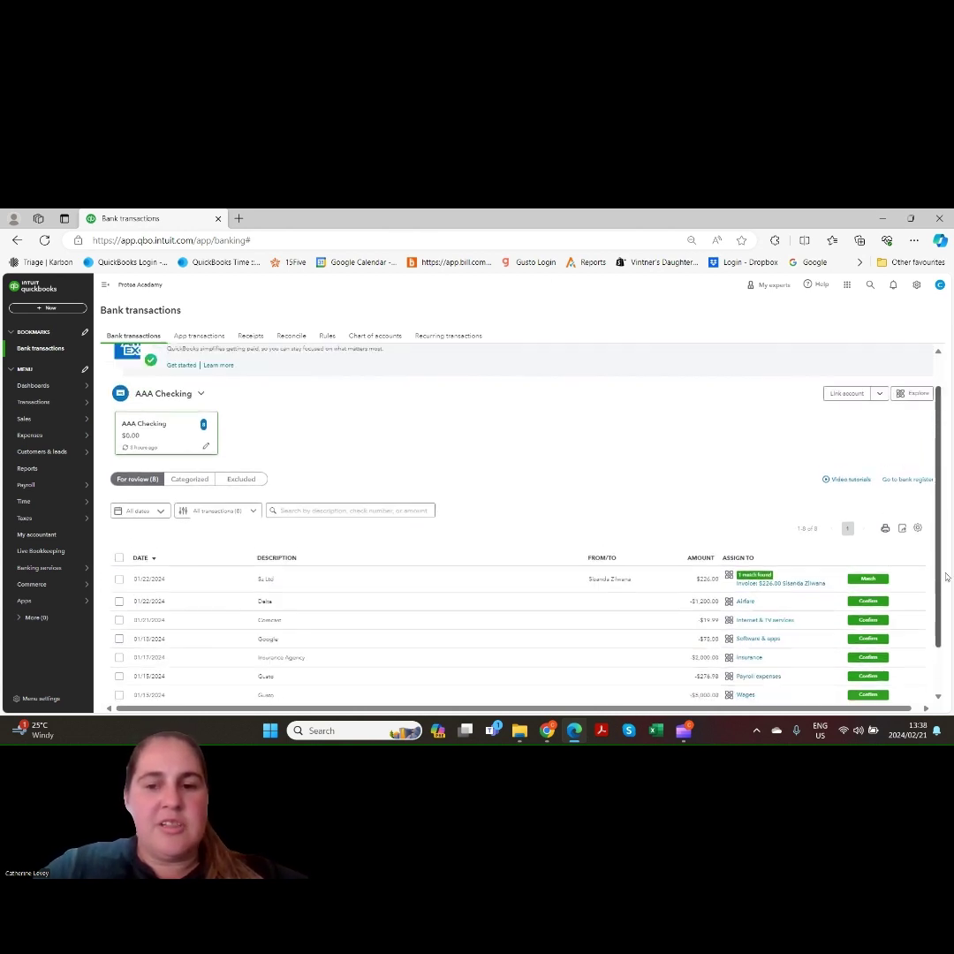
{"action": "scroll", "coordinate": [944, 566], "scroll_direction": "up", "scroll_amount": 1}
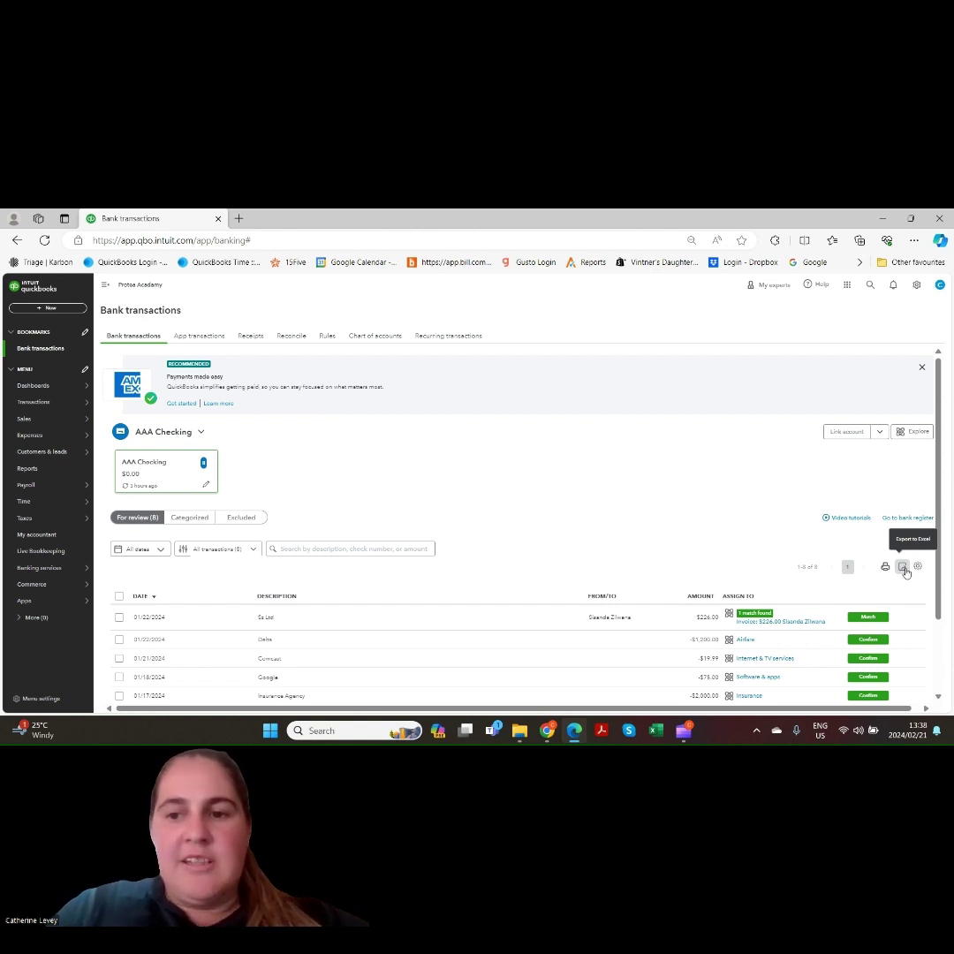
{"action": "left_click", "coordinate": [917, 566]}
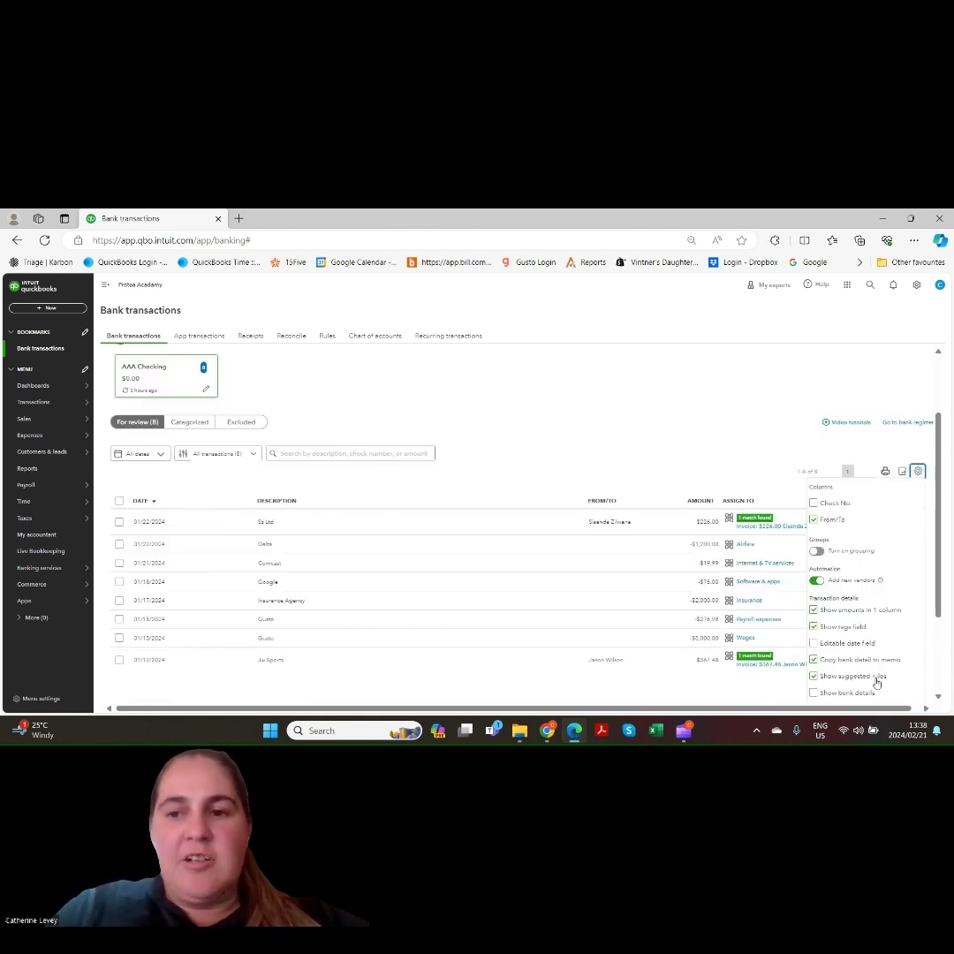
{"action": "left_click", "coordinate": [791, 440]}
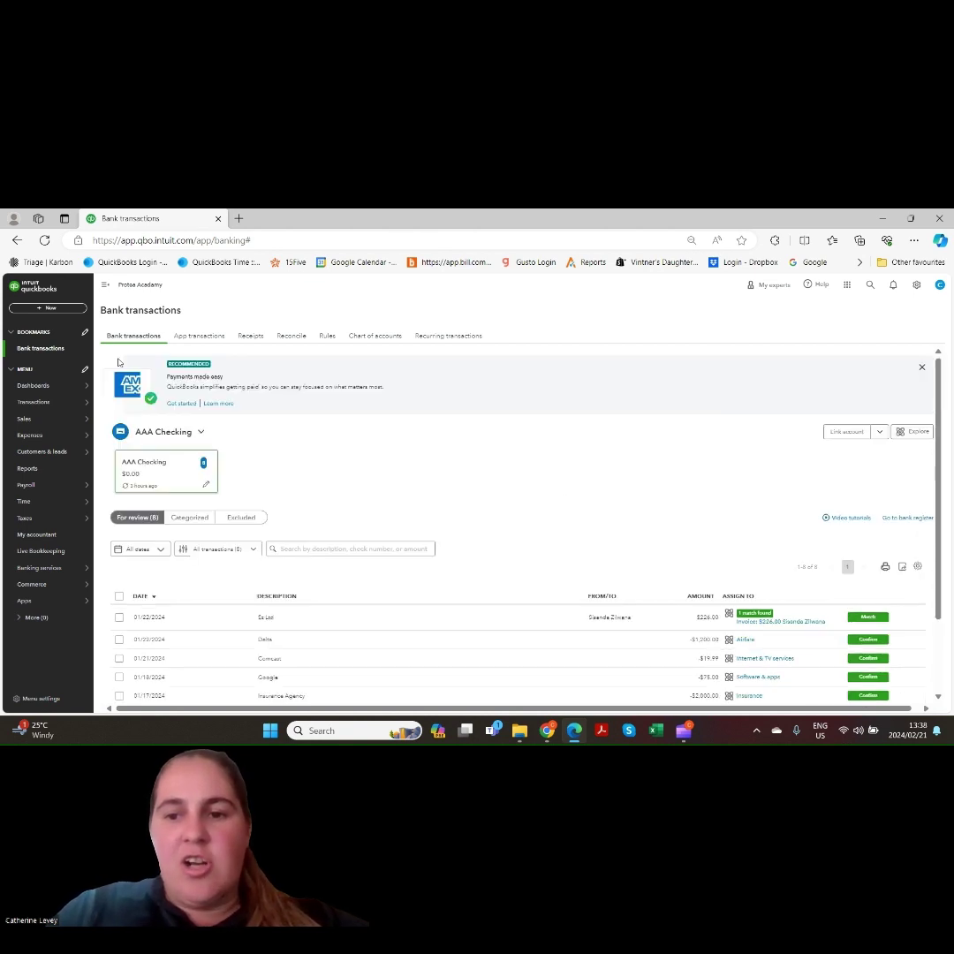
{"action": "left_click", "coordinate": [33, 385]}
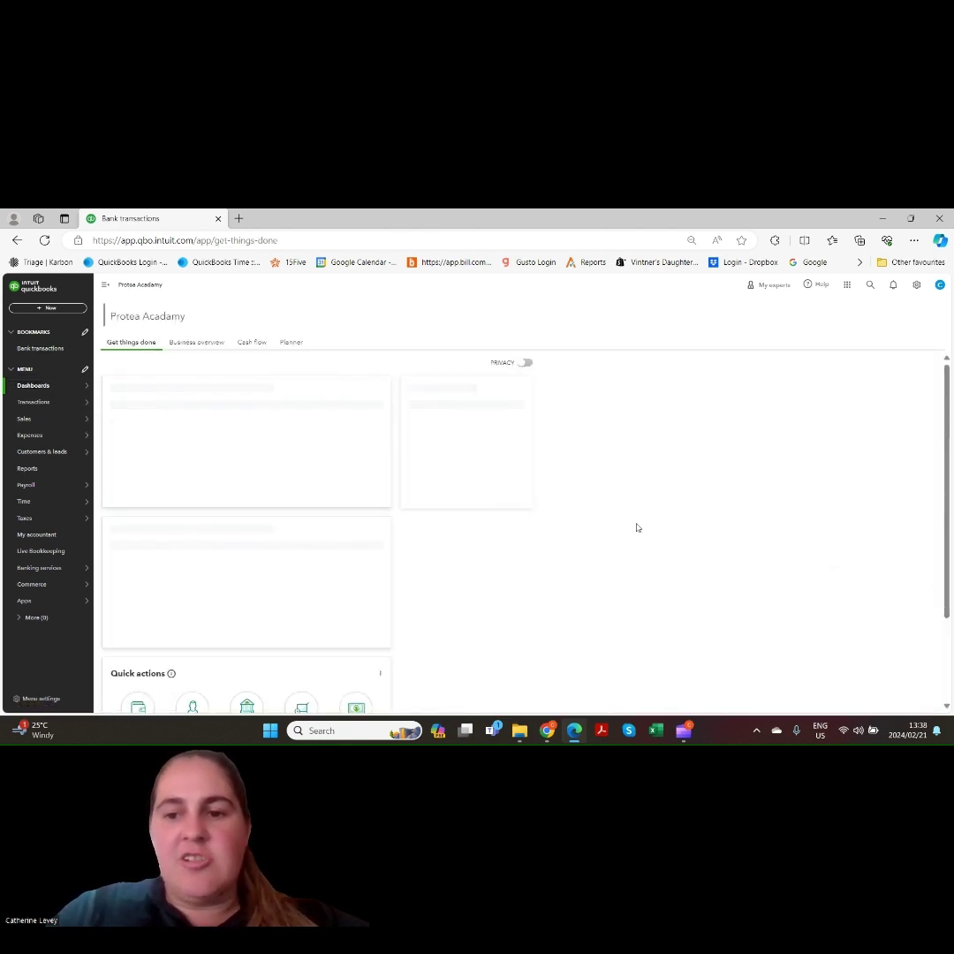